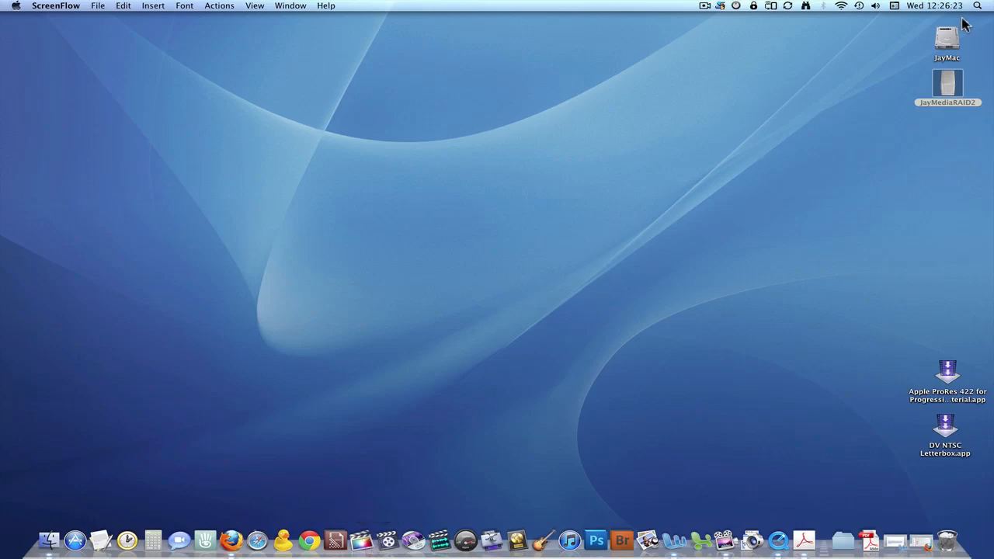
Browse the applications on the JayMac drive and launch Final Cut Pro
double_click(951, 43)
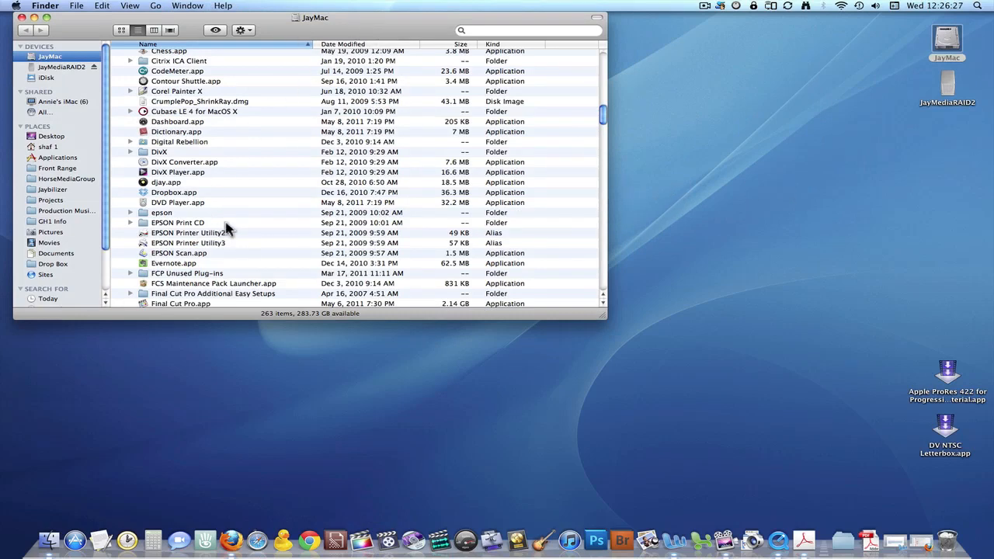
scroll(228, 231, "down", 3)
scroll(227, 230, "down", 9)
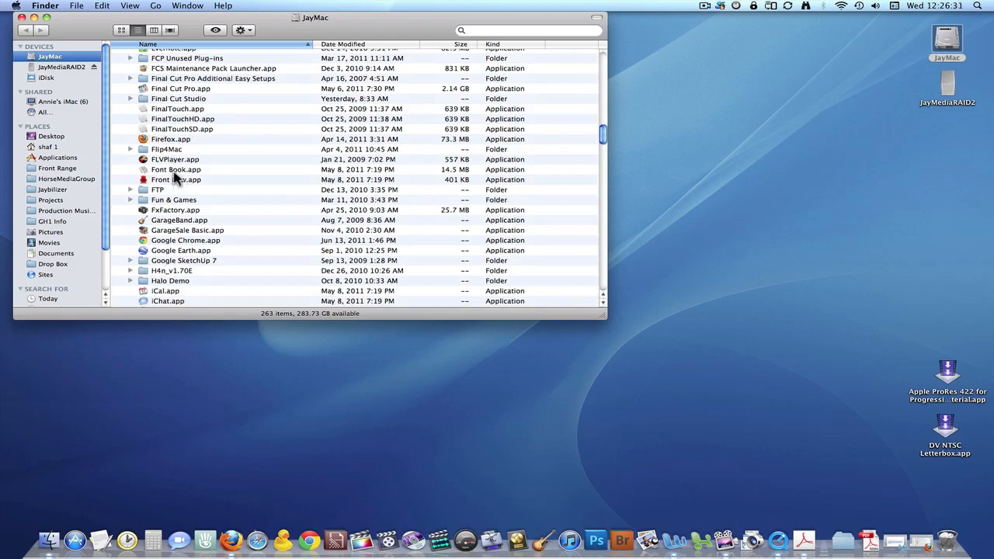
left_click(145, 90)
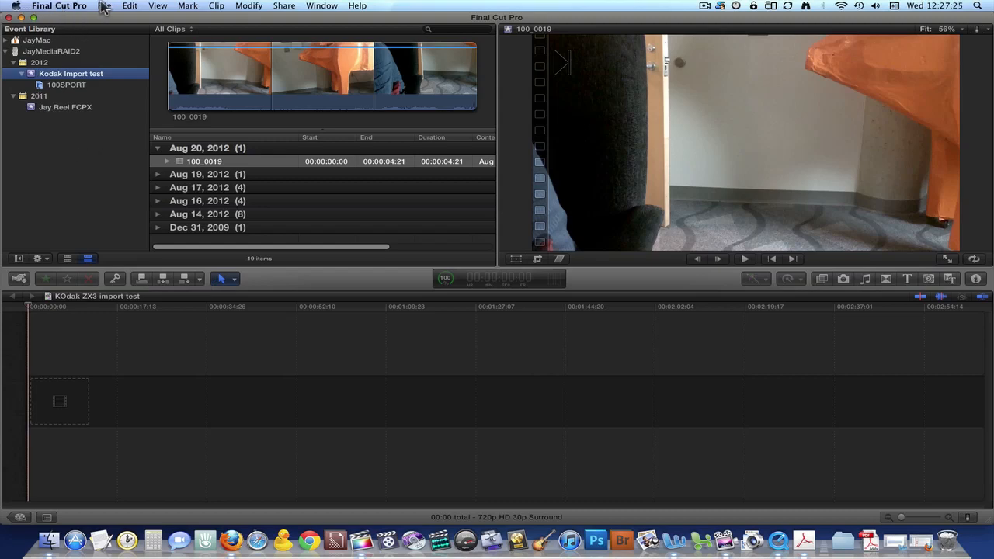
Create a project named "Flip import" with New Event 6-21-11 as its default event, keeping the automatic video and default audio settings
left_click(103, 6)
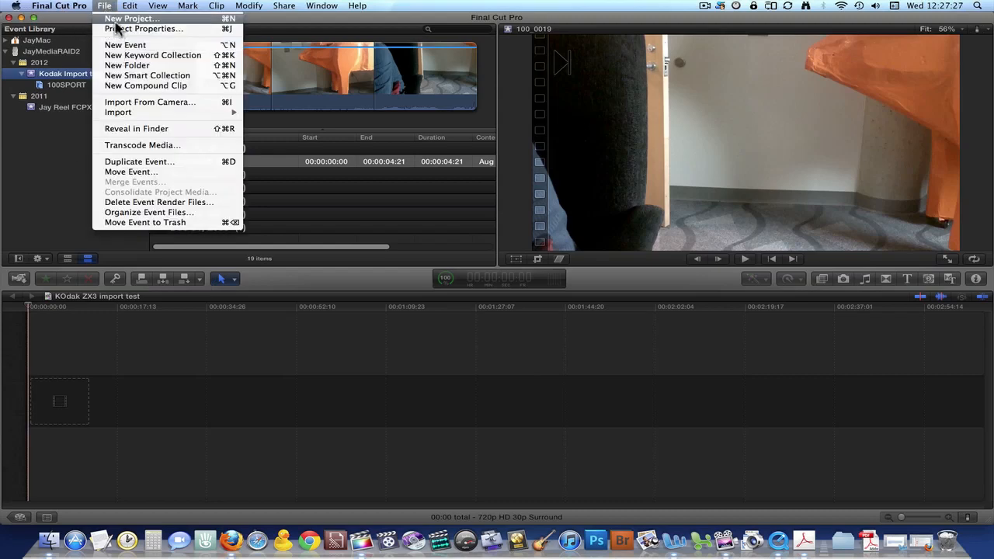
left_click(116, 22)
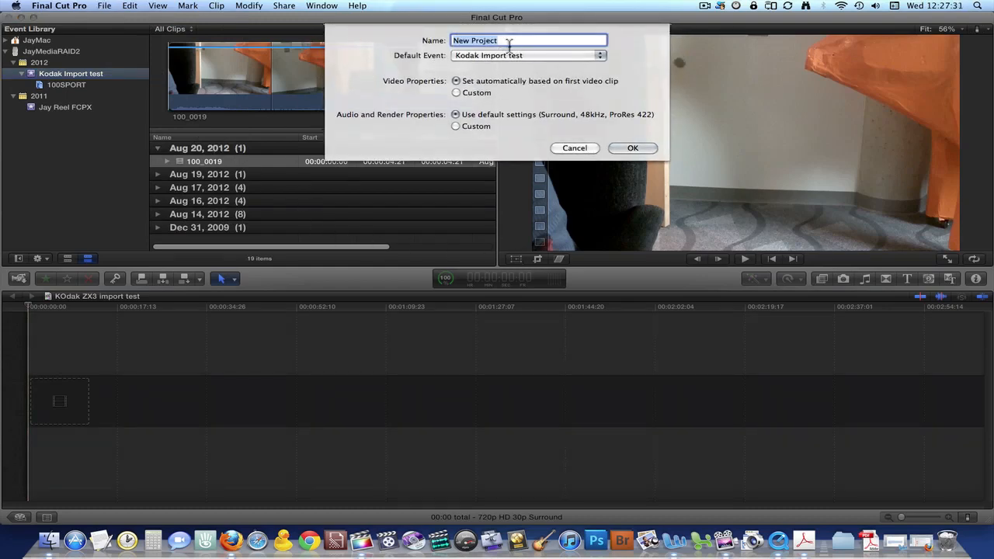
left_click_drag(509, 41, 436, 42)
type("F")
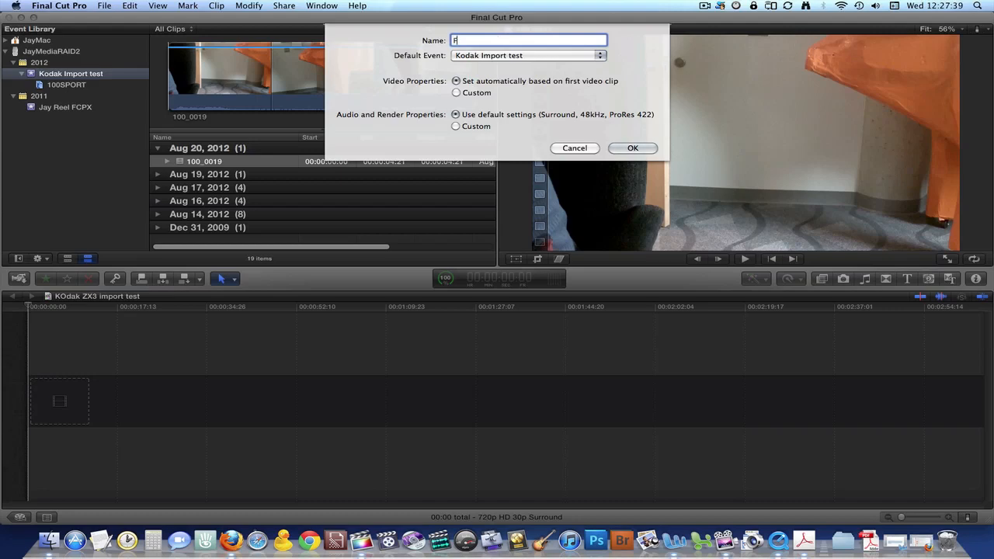
type("lip import")
left_click(505, 56)
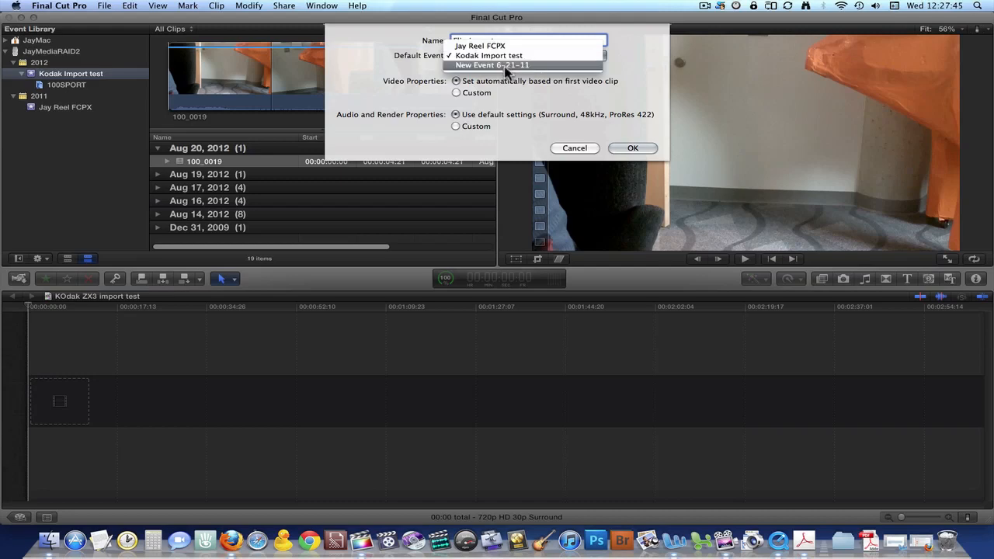
left_click(504, 66)
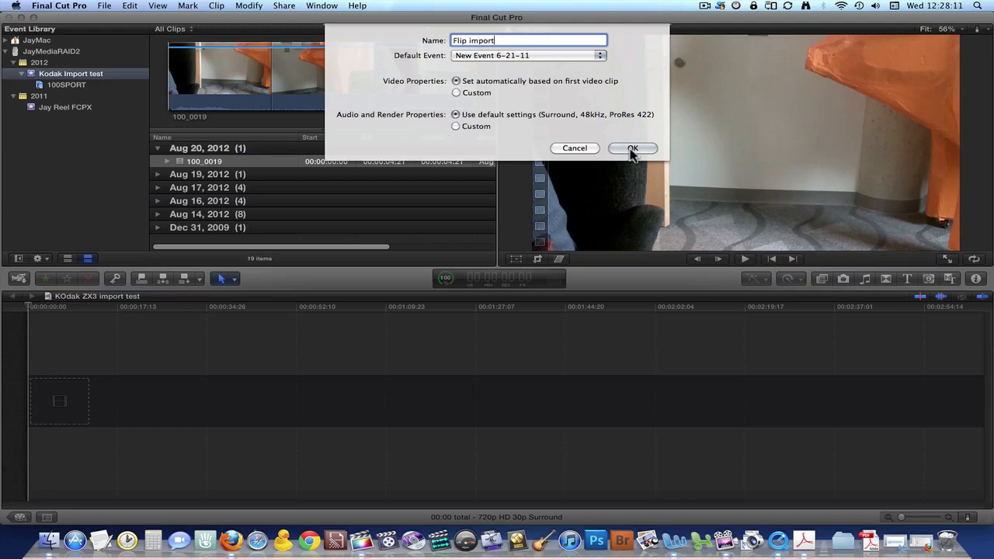
left_click(631, 149)
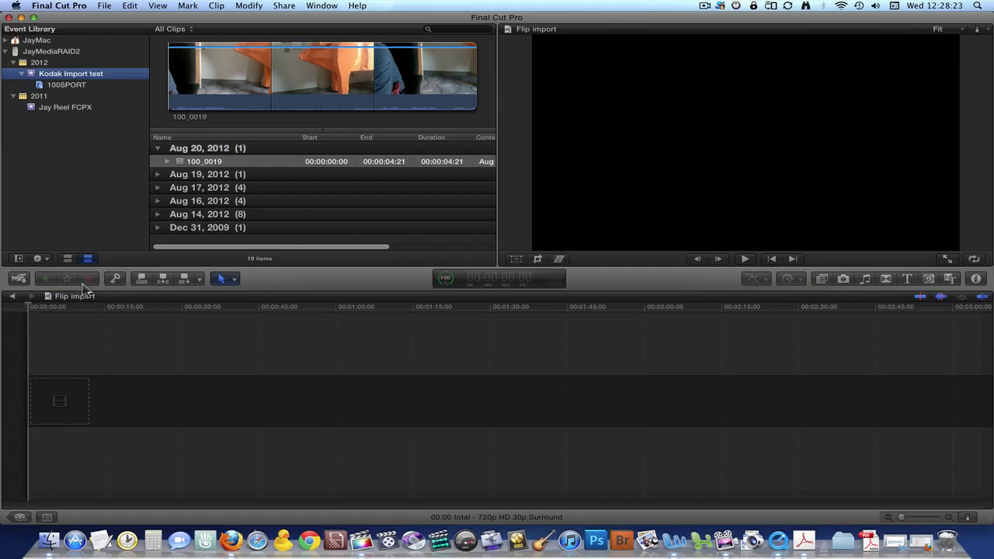
left_click(104, 6)
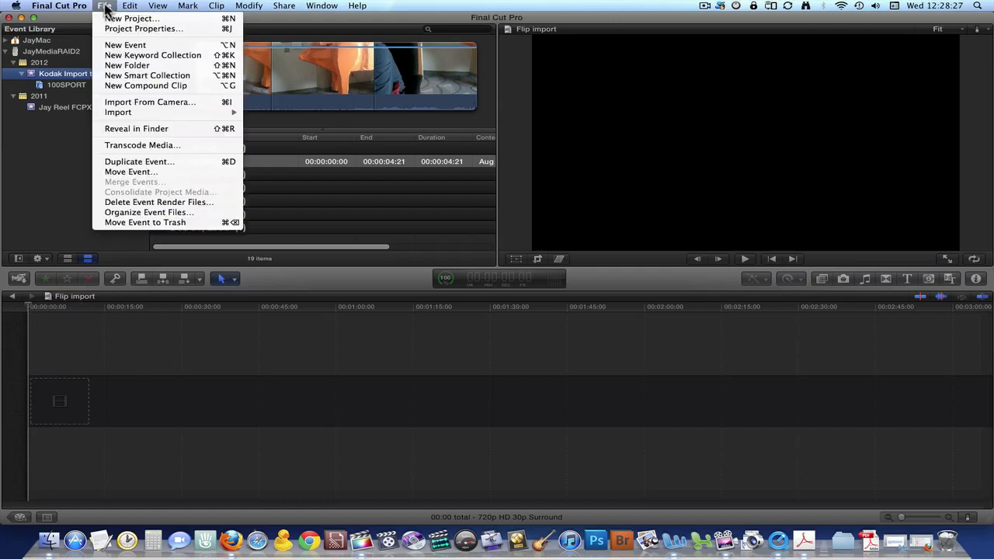
mouse_move(121, 114)
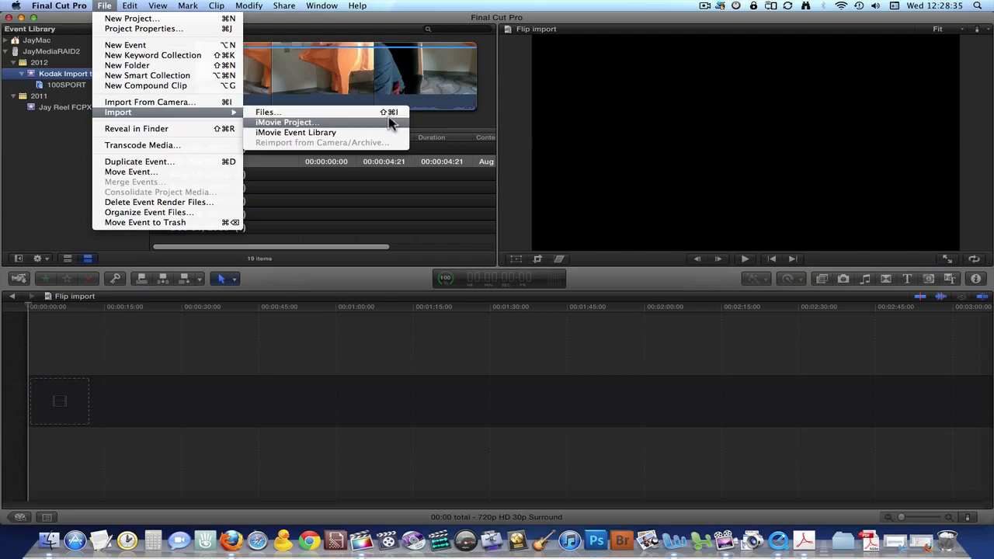
left_click(41, 134)
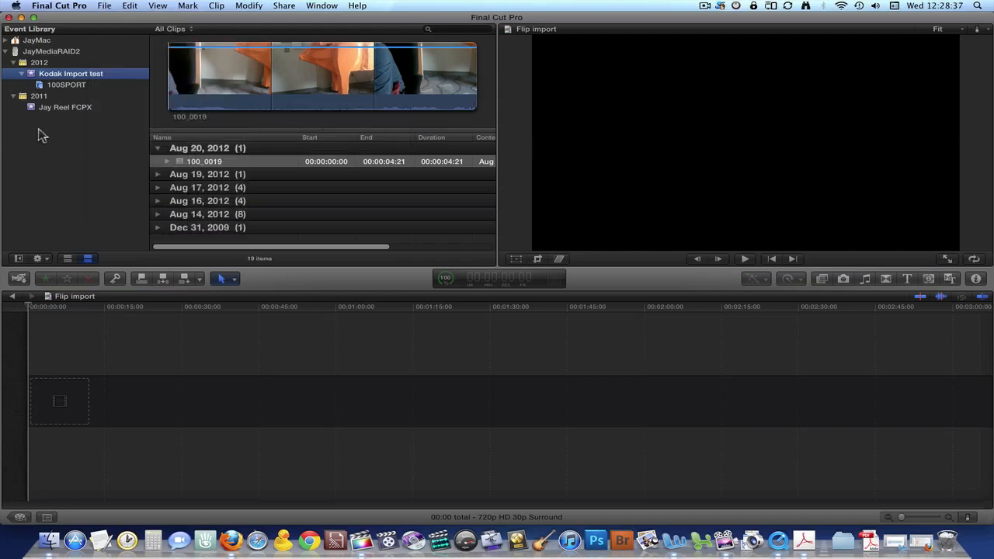
Start a file import from the Event Library and expand the Moab 2011 folder on JayMediaRAID2
right_click(68, 165)
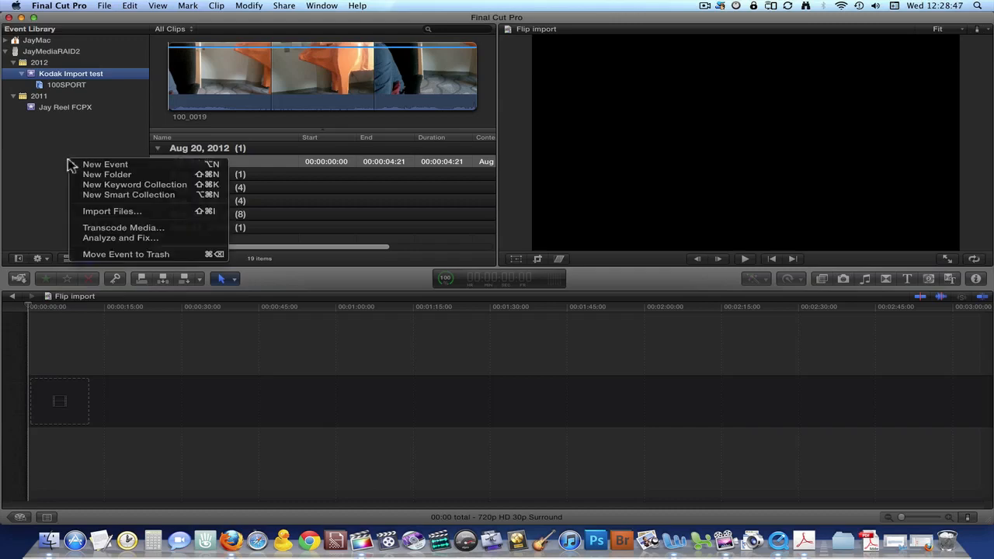
left_click(92, 214)
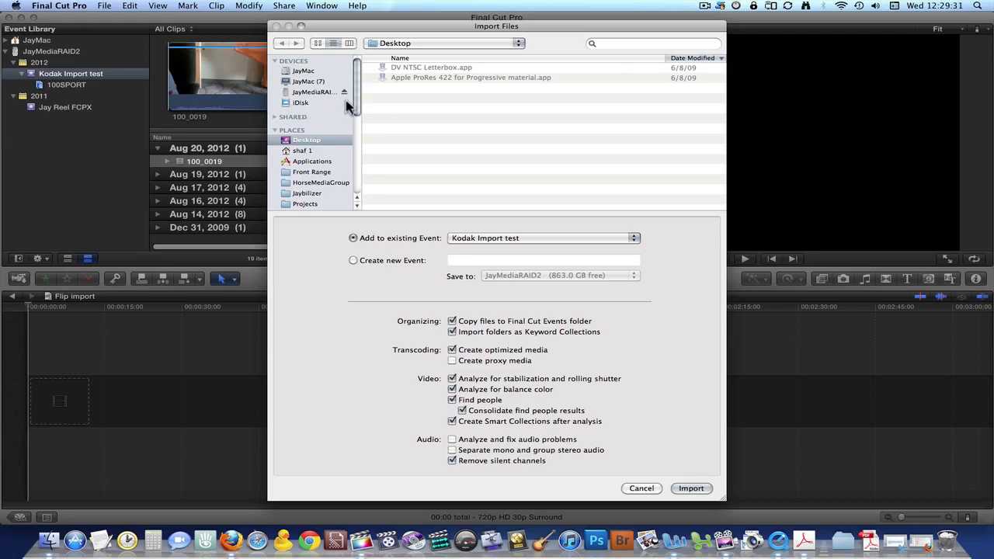
left_click(293, 94)
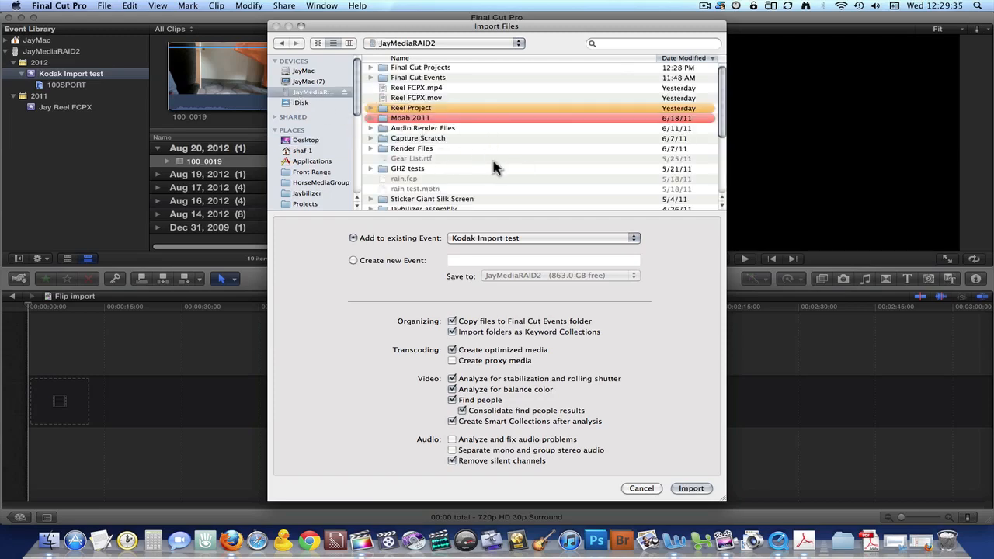
left_click(371, 118)
Select the 100VIDEO folder inside Flip 01 in the Day 4 4WD folder as the import source
scroll(496, 155, "down", 3)
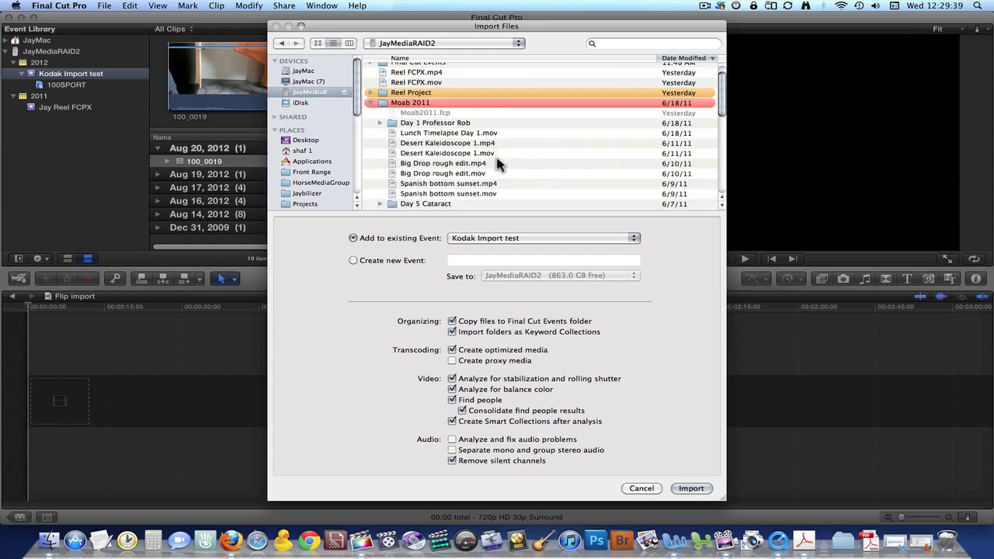
scroll(497, 163, "down", 3)
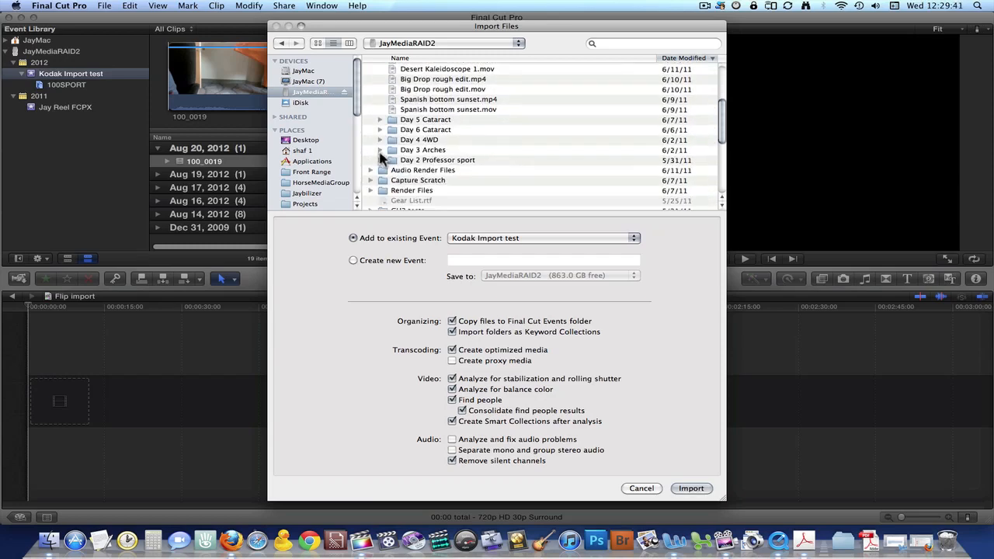
left_click(380, 141)
scroll(500, 178, "down", 2)
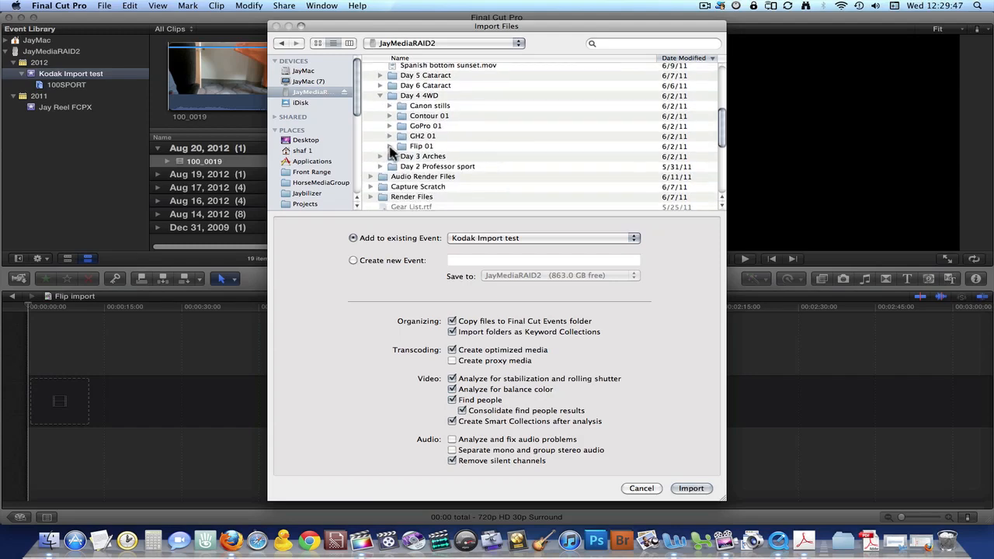
left_click(390, 147)
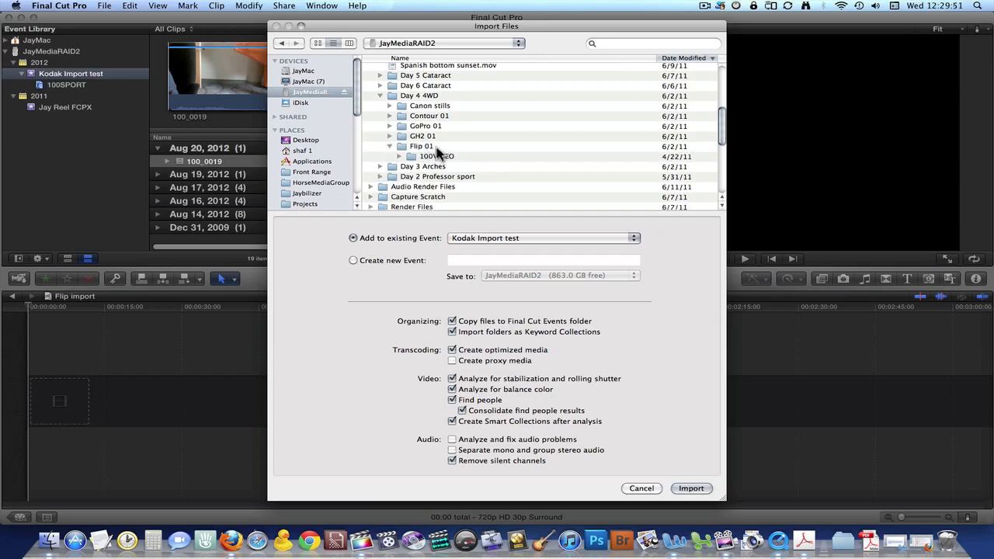
left_click(400, 157)
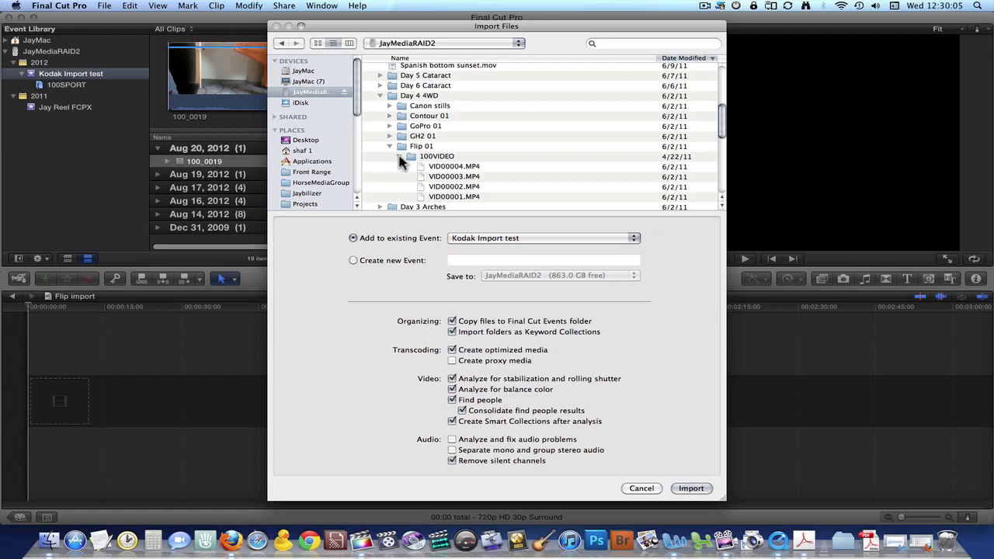
left_click(400, 156)
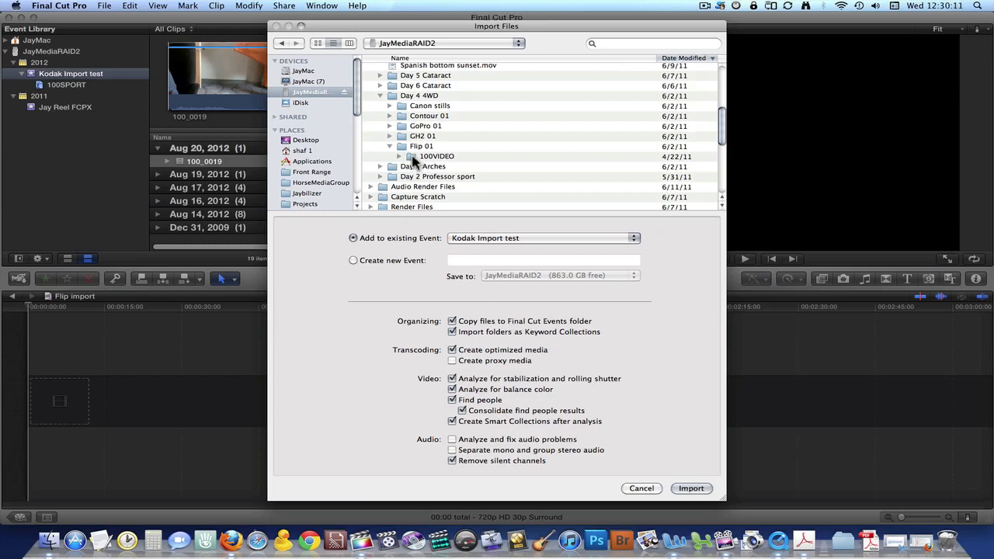
left_click(413, 158)
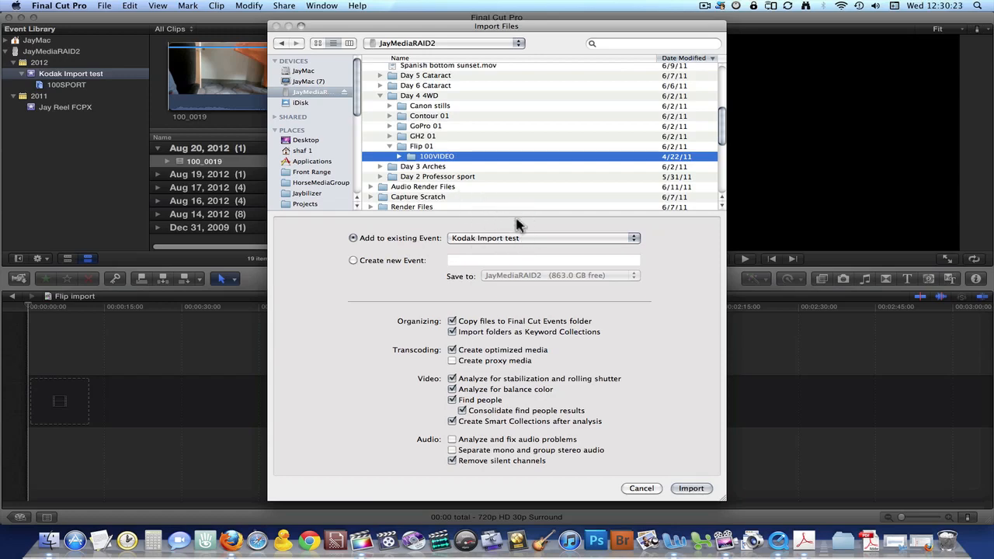
Import the selected folder into a new event named "Flip Tutorial" saved to JayMediaRAID2
left_click(353, 262)
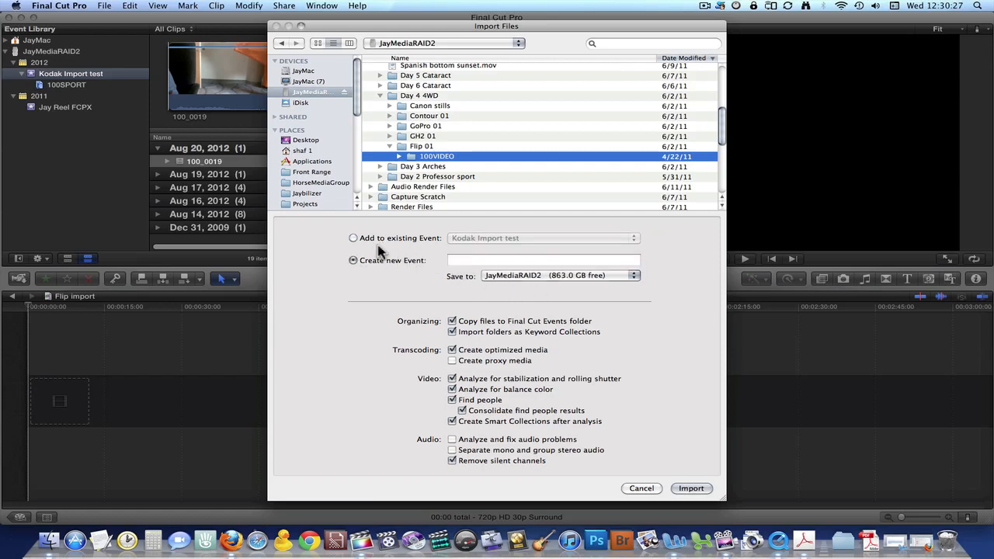
left_click(460, 262)
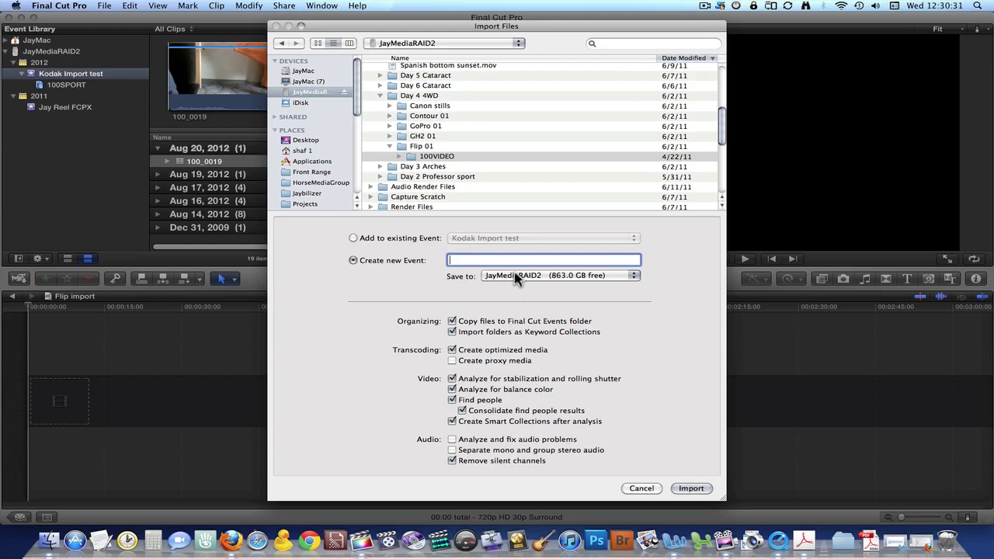
type("Flip Tutorial")
left_click(503, 279)
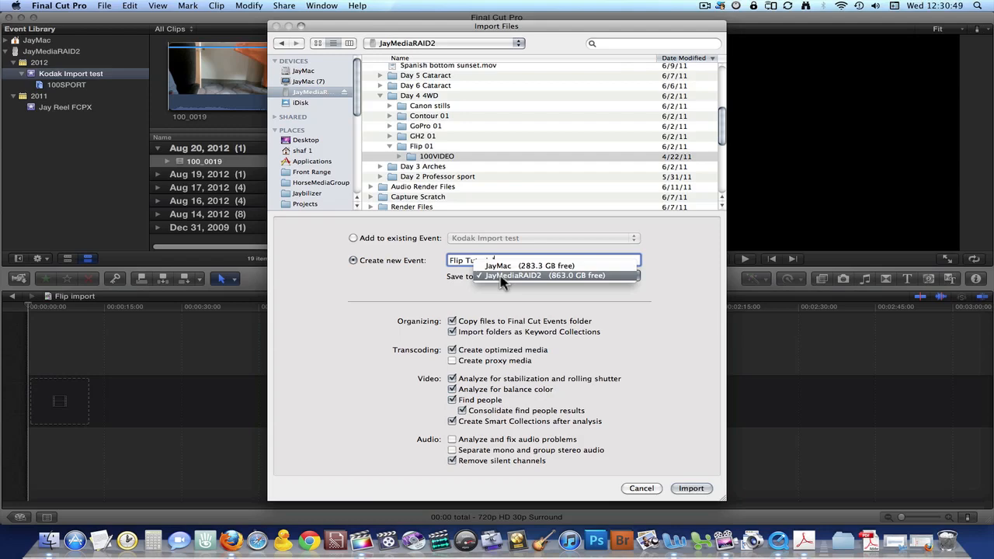
left_click(502, 277)
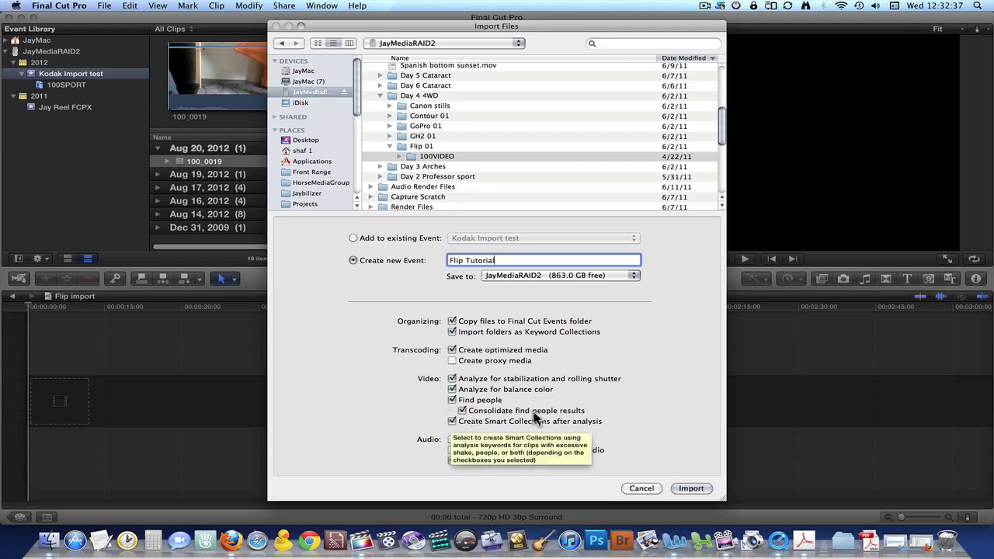
left_click(453, 400)
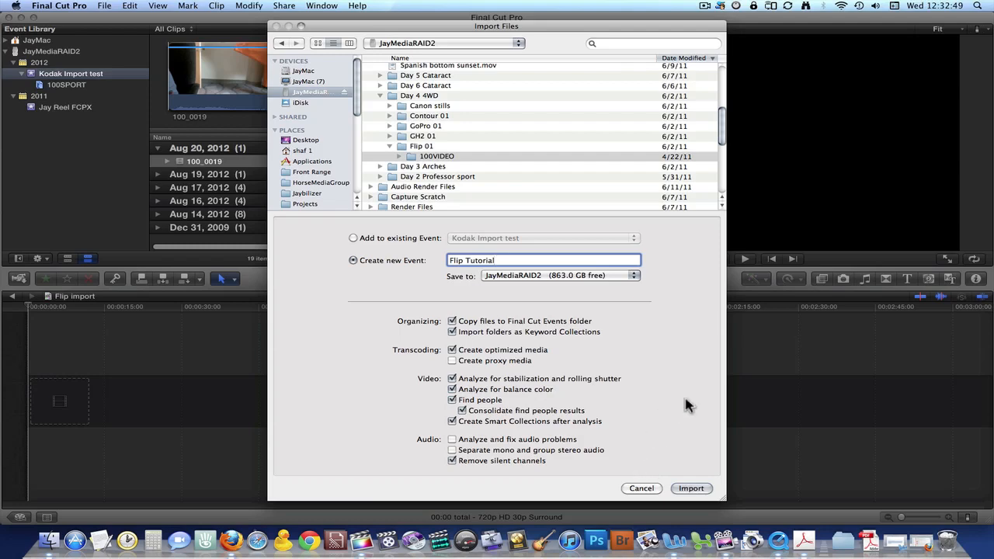
left_click(691, 489)
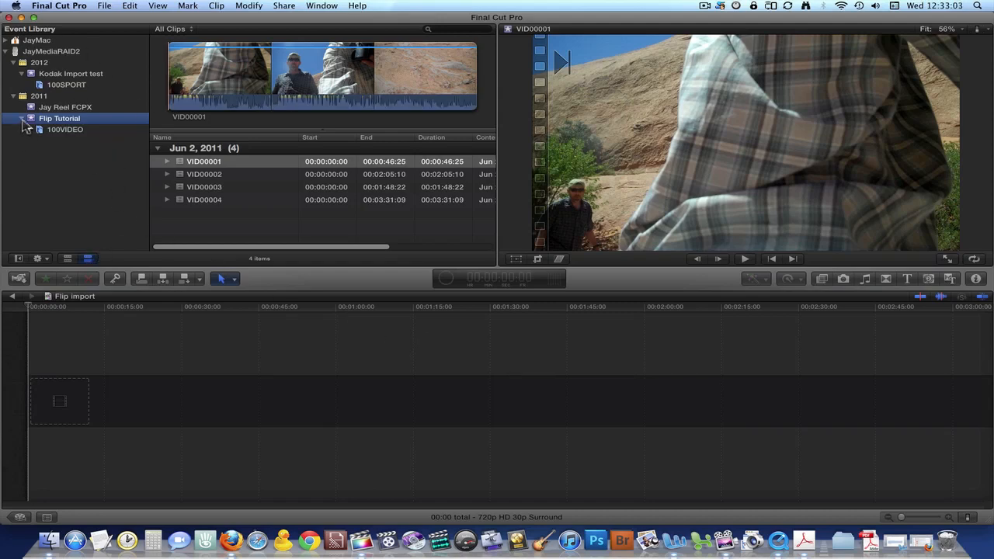
Open the Flip Tutorial event's 100VIDEO collection and look through its clips in filmstrip view, returning to list view
left_click(22, 120)
left_click(43, 131)
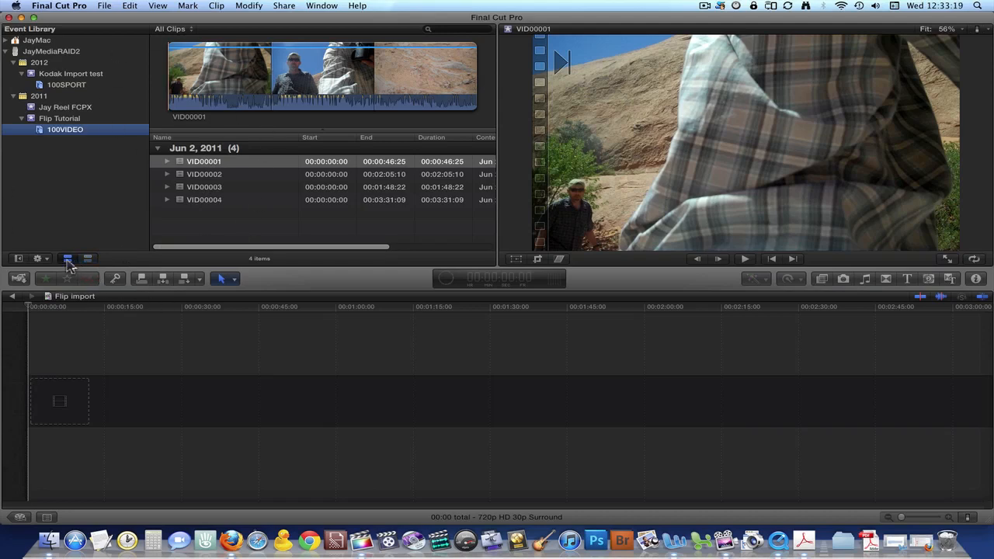
left_click(67, 261)
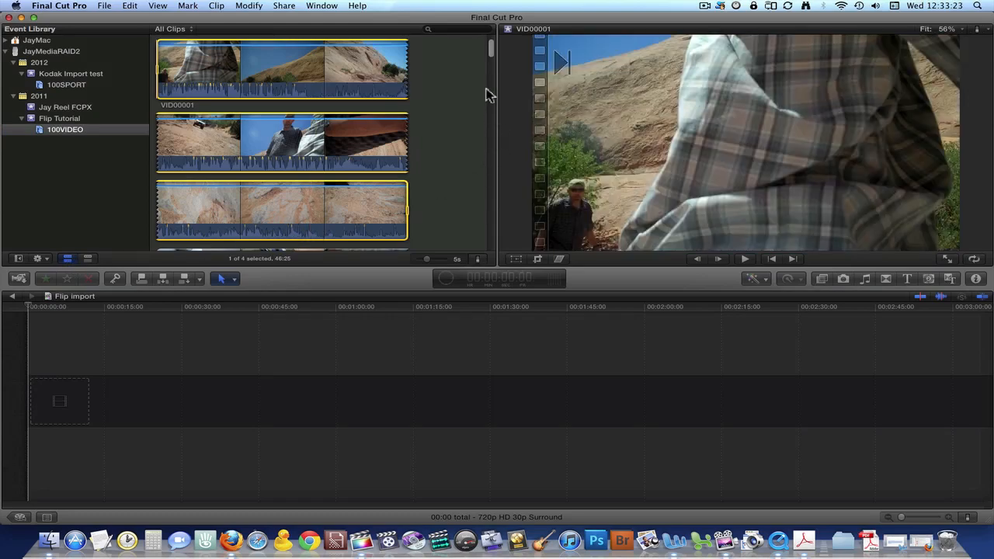
mouse_move(492, 48)
left_mouse_down()
mouse_move(484, 255)
mouse_move(501, 42)
mouse_move(497, 62)
left_mouse_up()
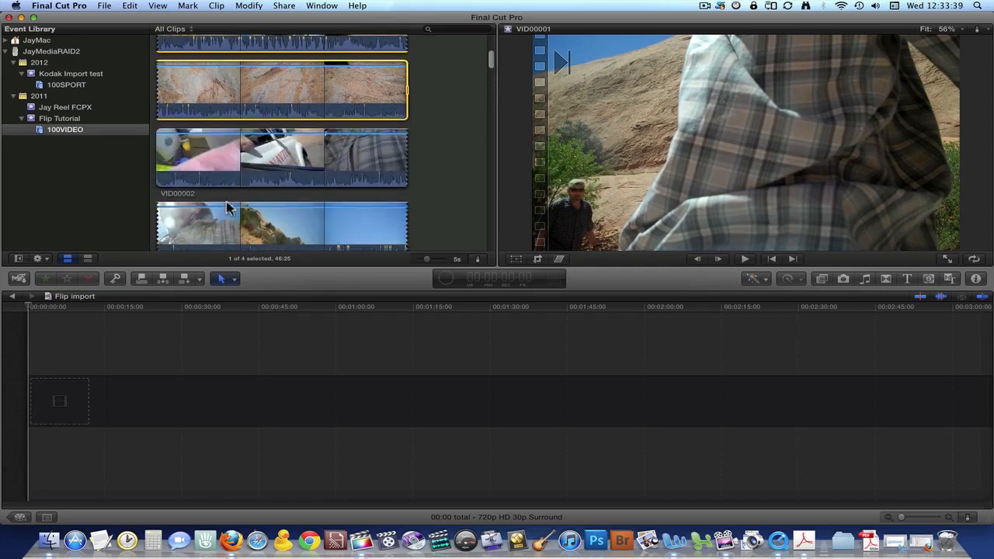
left_click(88, 260)
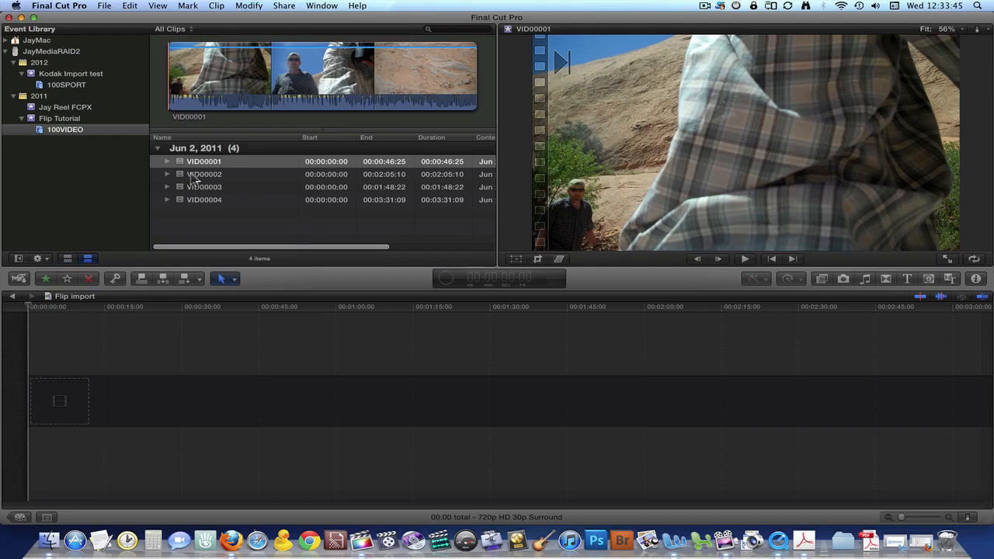
Preview the imported clips down to VID00004 and select a range of about 4 seconds at that clip's start
left_click(194, 175)
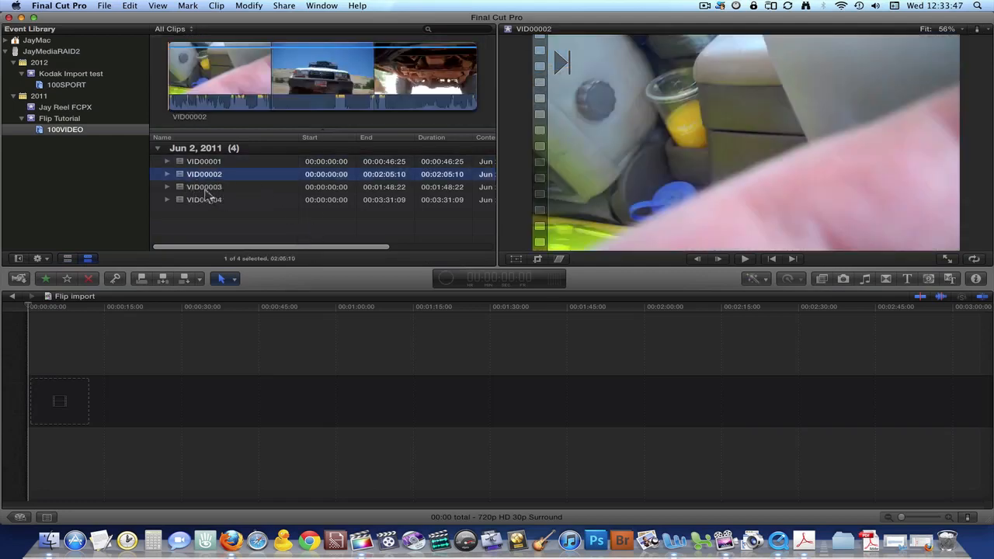
left_click(205, 190)
left_click(211, 202)
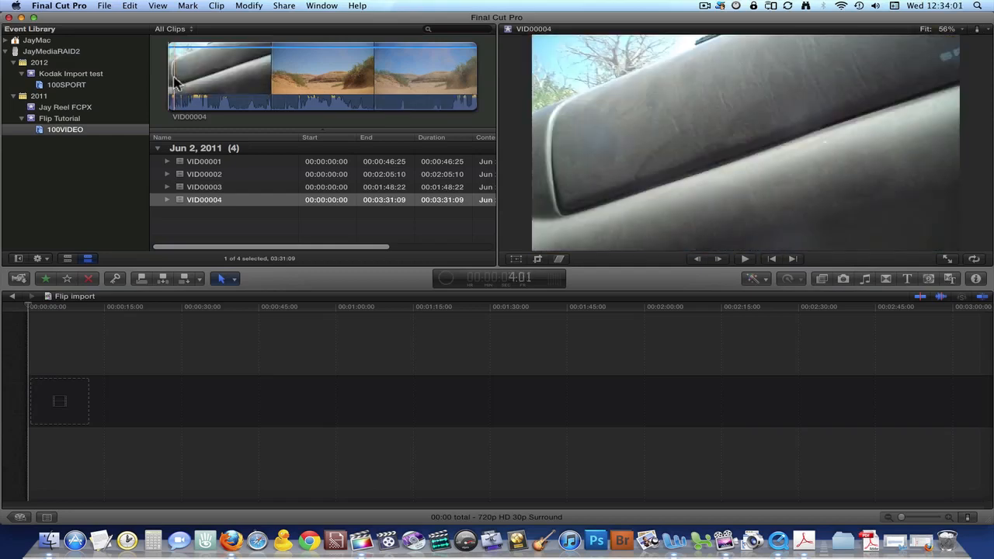
left_click_drag(184, 78, 170, 77)
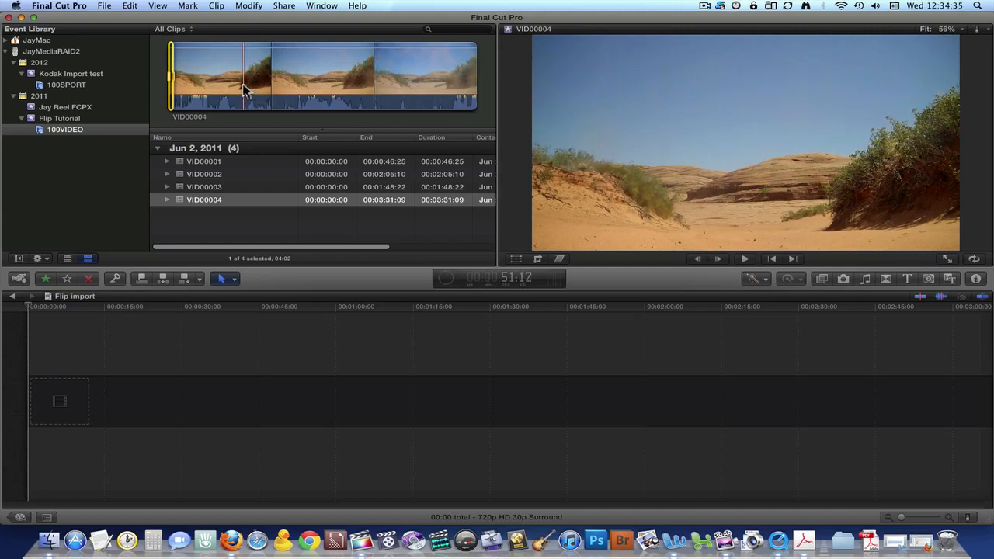
Add a range of about 21 seconds from VID00004 to the Flip import timeline and shorten the clip's end to about 18 seconds
left_click_drag(244, 85, 312, 84)
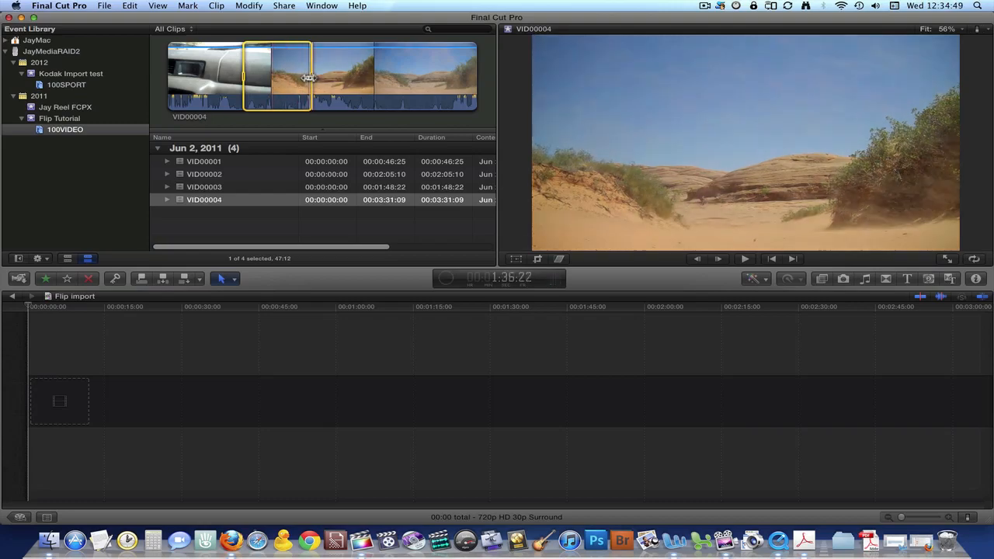
left_click_drag(309, 78, 273, 78)
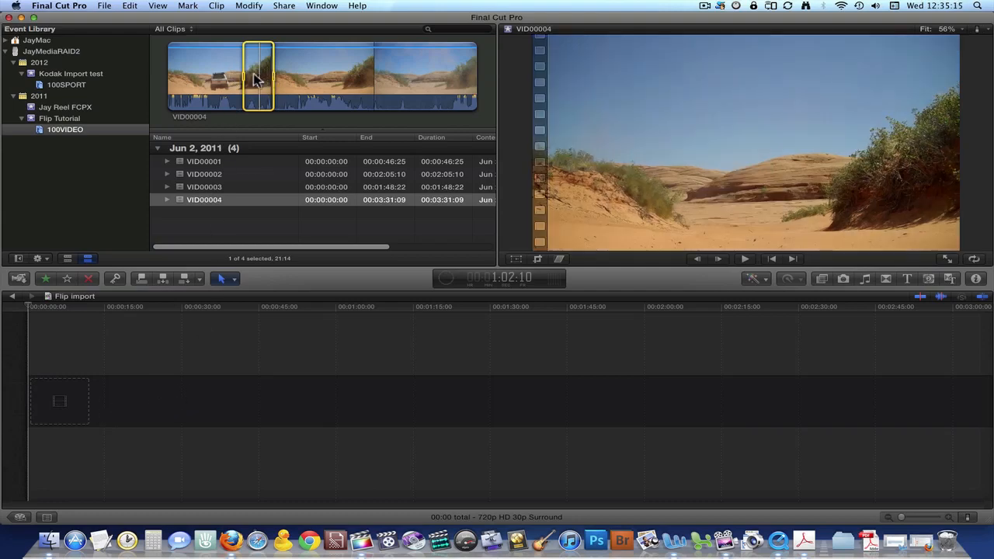
left_click_drag(257, 77, 129, 407)
left_click_drag(258, 75, 72, 458)
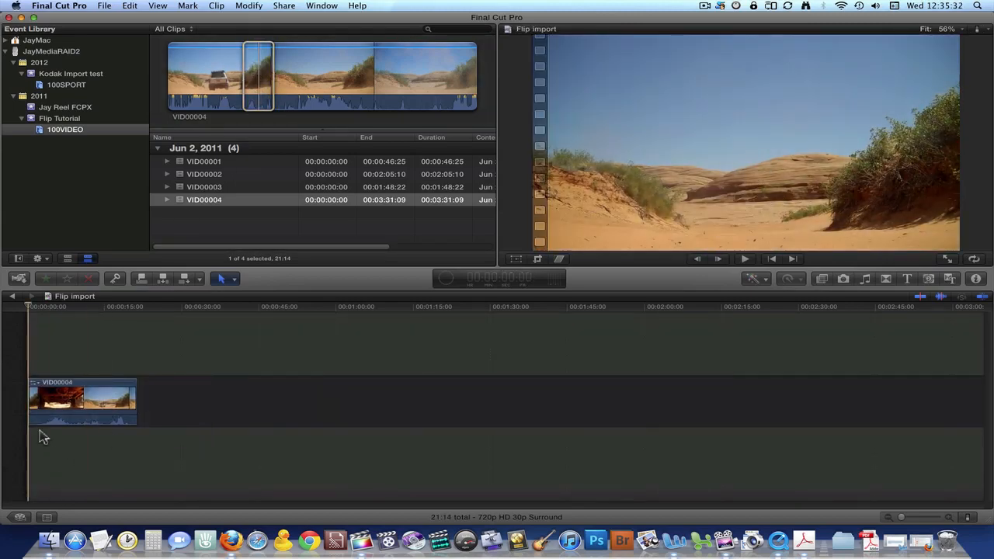
left_click(107, 458)
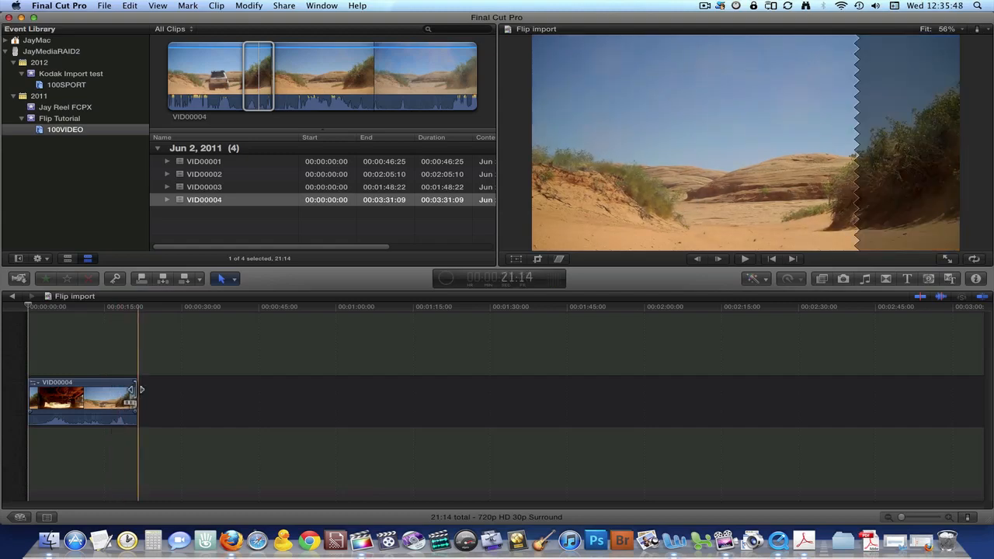
mouse_move(137, 389)
left_mouse_down()
mouse_move(115, 392)
mouse_move(161, 397)
mouse_move(72, 412)
mouse_move(185, 411)
mouse_move(147, 406)
left_mouse_up()
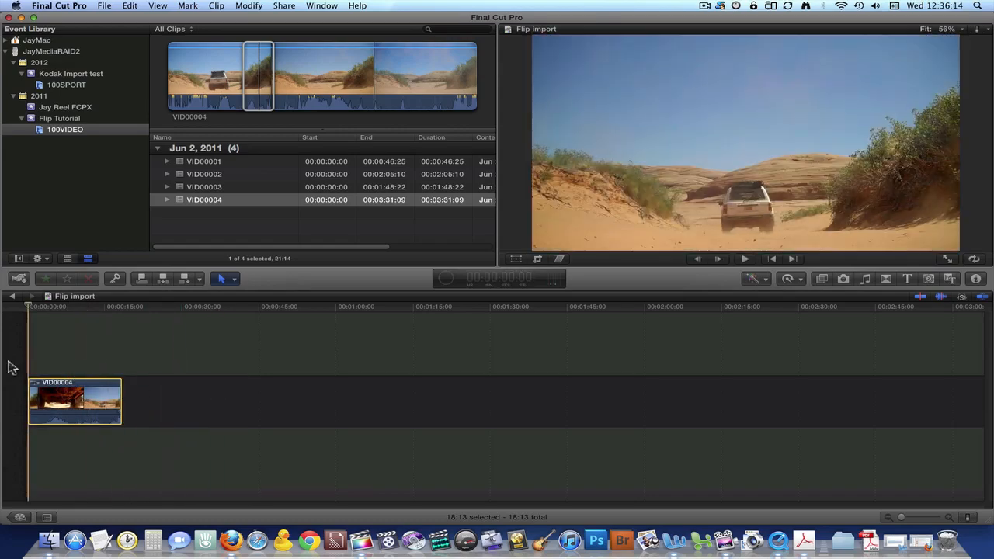
Select a range of 1 second 22 frames in VID00003, in the blue-sky shot starting at about 1:34
left_click(208, 190)
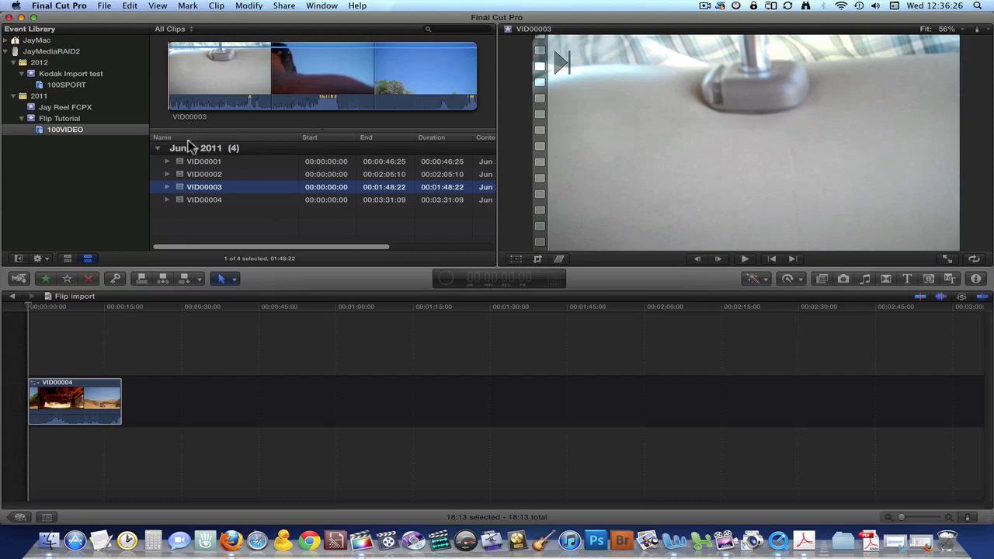
mouse_move(194, 78)
left_mouse_down()
mouse_move(419, 82)
mouse_move(189, 76)
left_mouse_up()
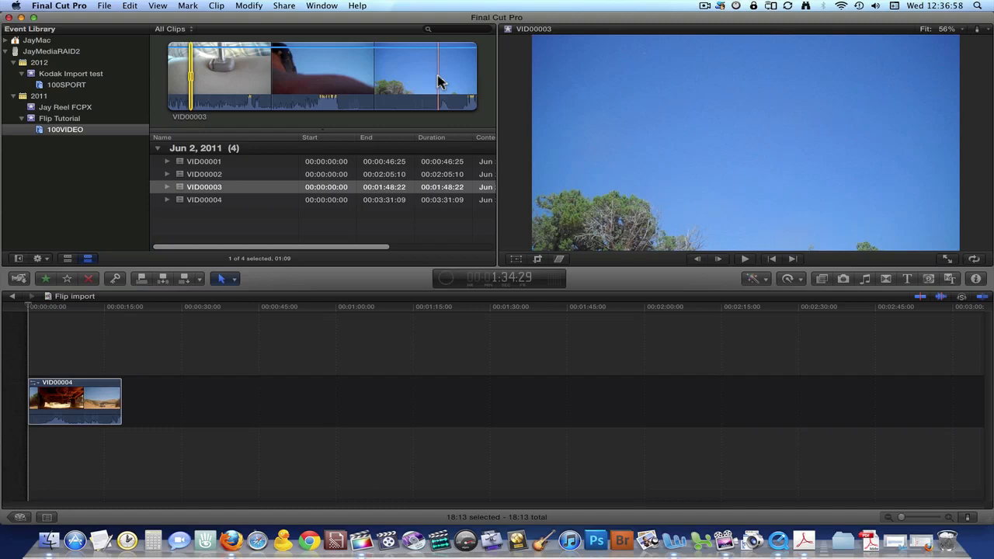
left_click_drag(439, 76, 452, 76)
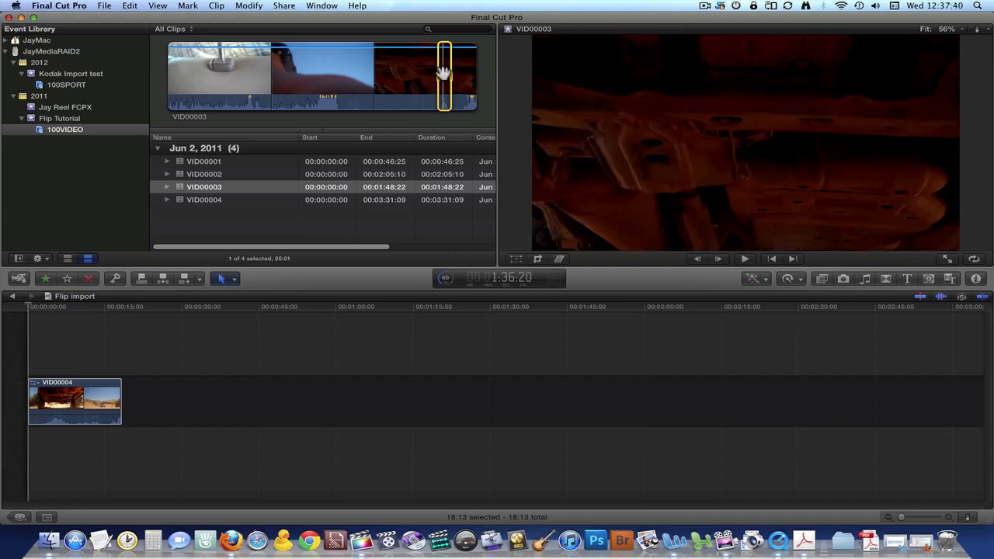
left_click_drag(444, 72, 443, 72)
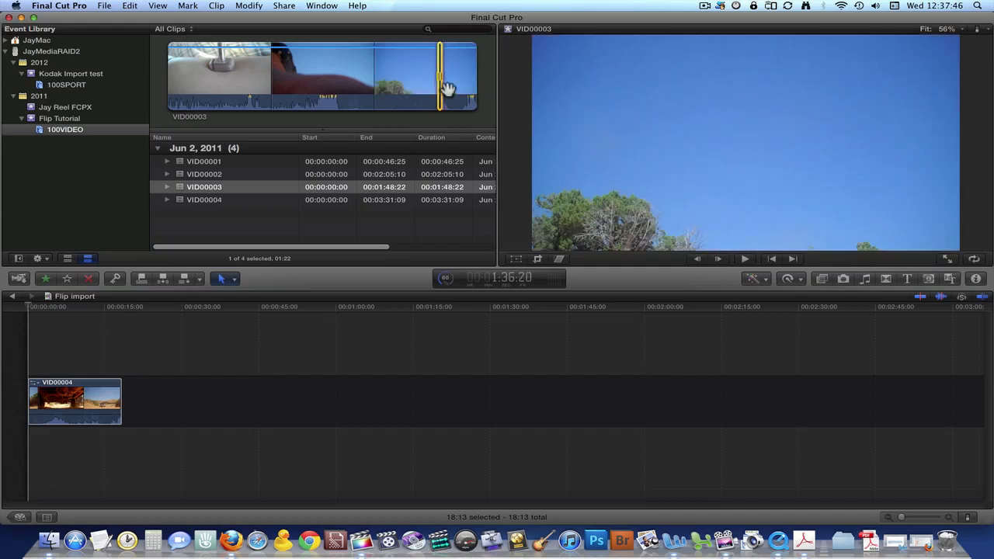
Insert the selected VID00003 range at the start of the Flip import timeline, ahead of VID00004
left_click(34, 334)
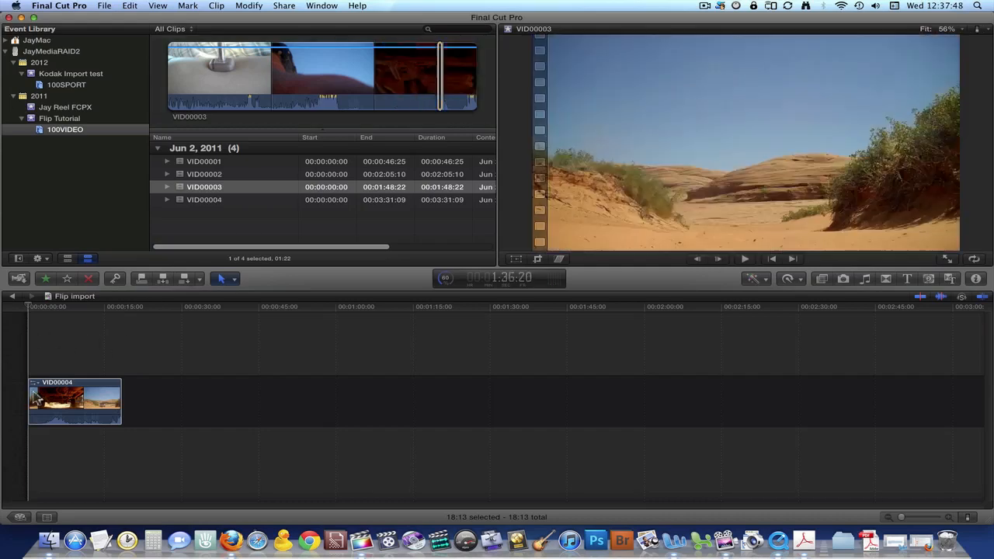
left_click(35, 398)
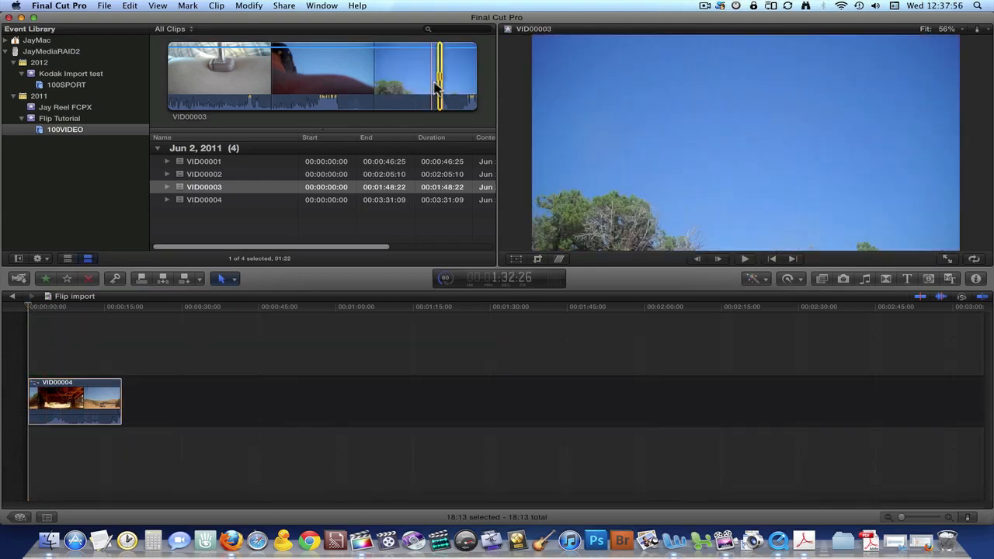
left_click(129, 7)
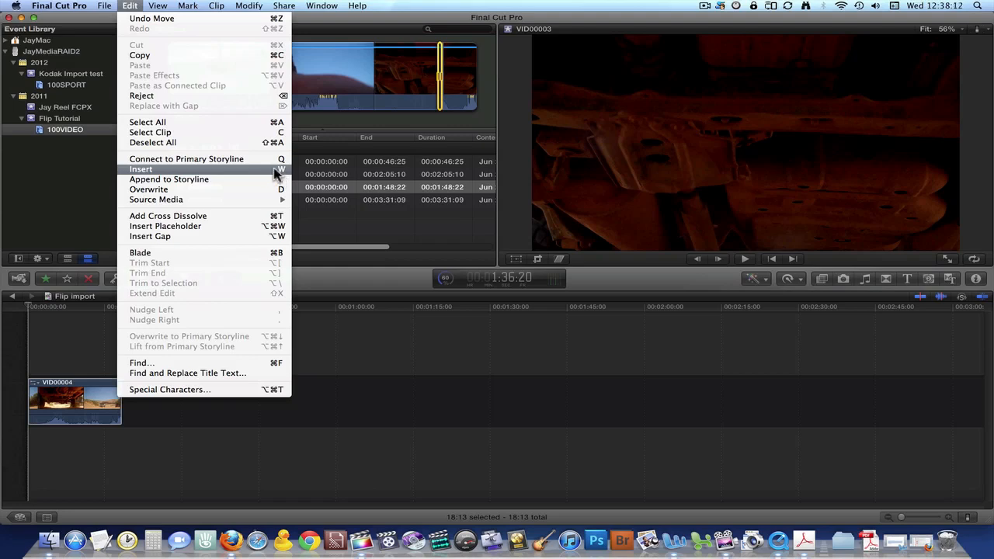
key("w")
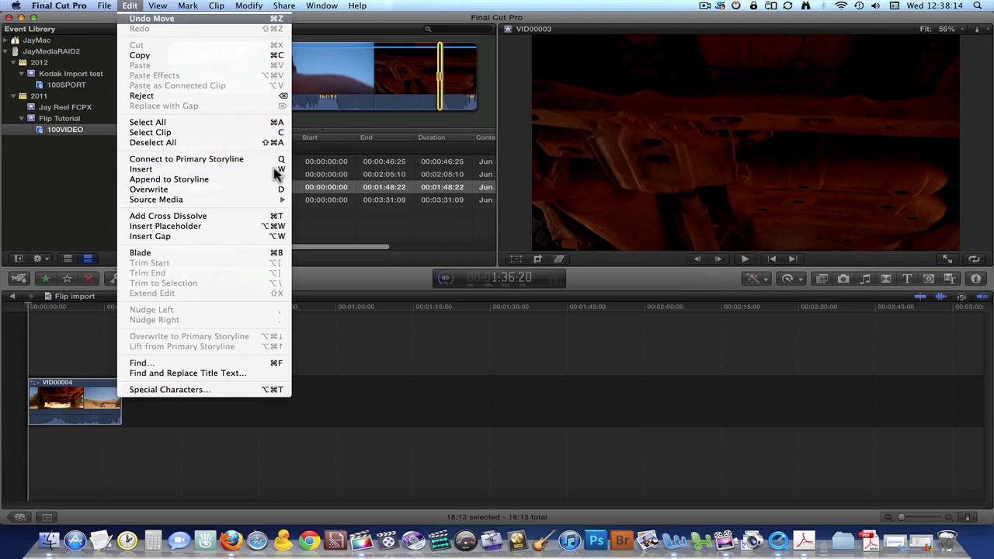
left_click(651, 16)
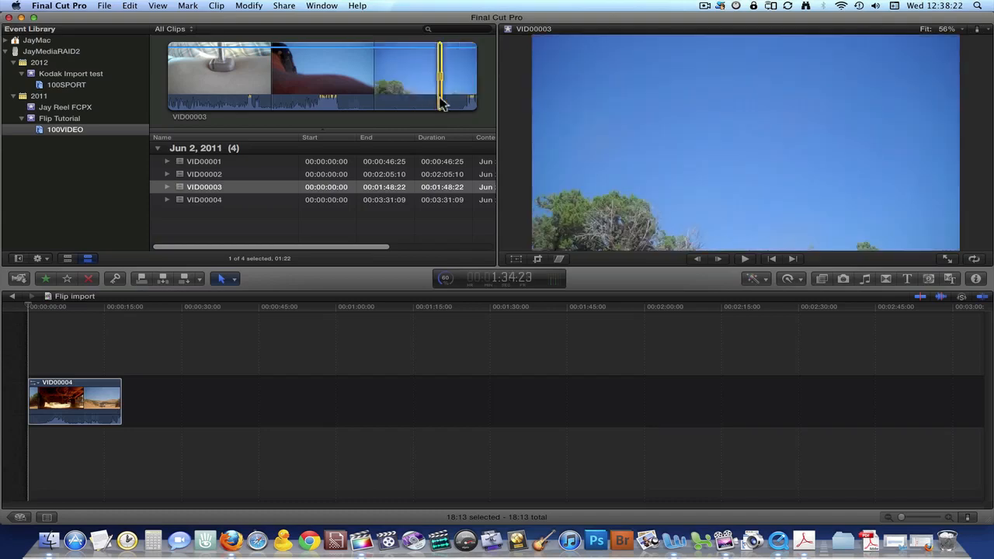
key("w")
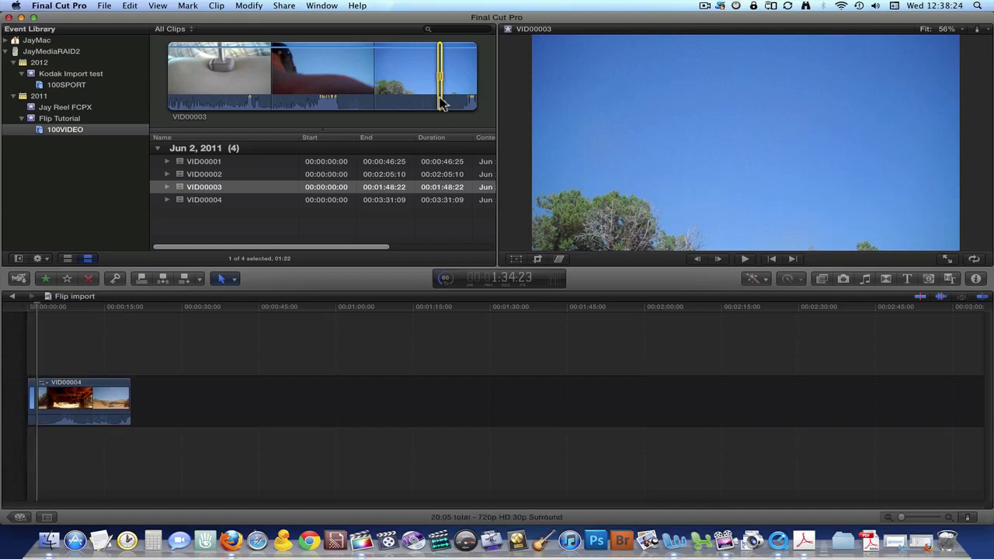
Play the timeline from its start to find a new start point for VID00004 and trim about 6 seconds off the clip's beginning
left_click(30, 311)
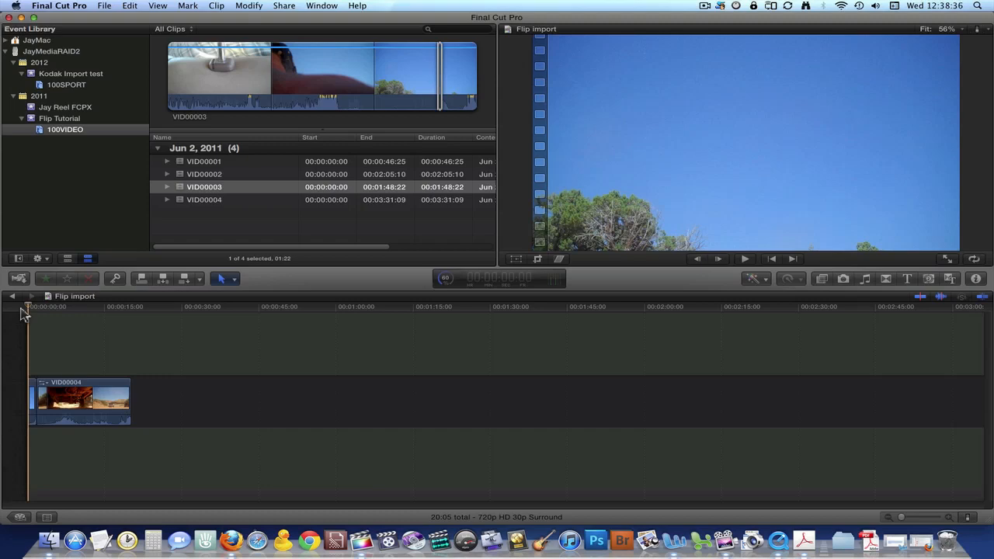
key("space")
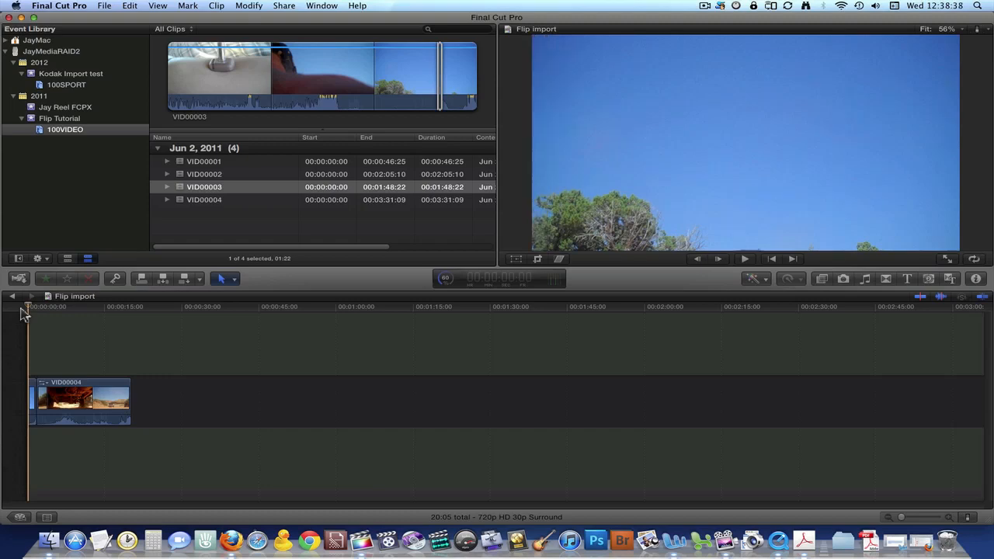
key("space")
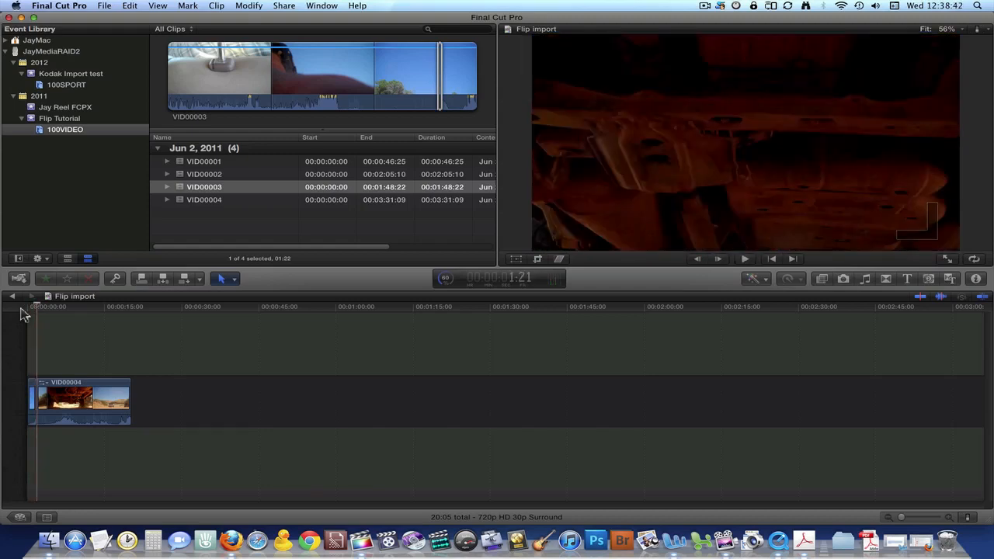
key("space")
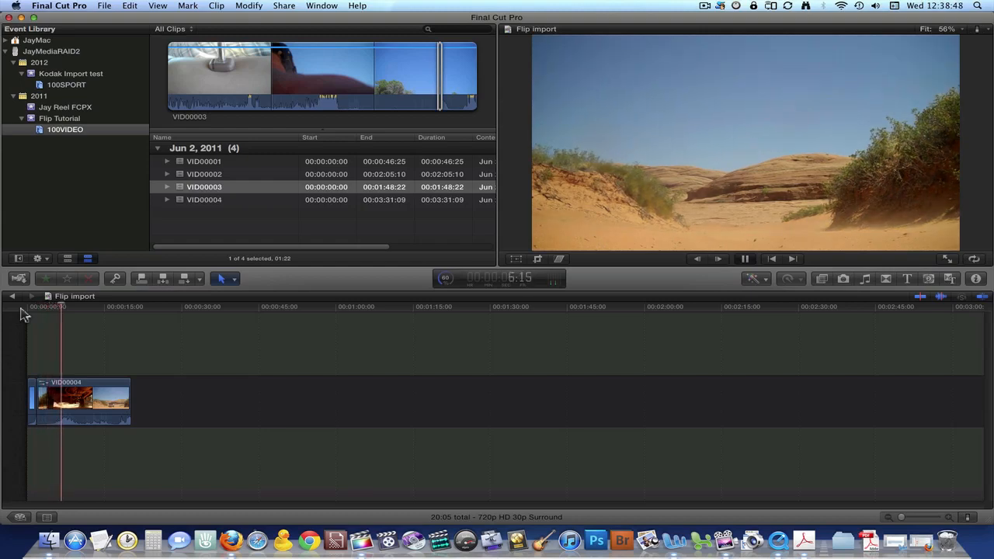
key("space")
key("space")
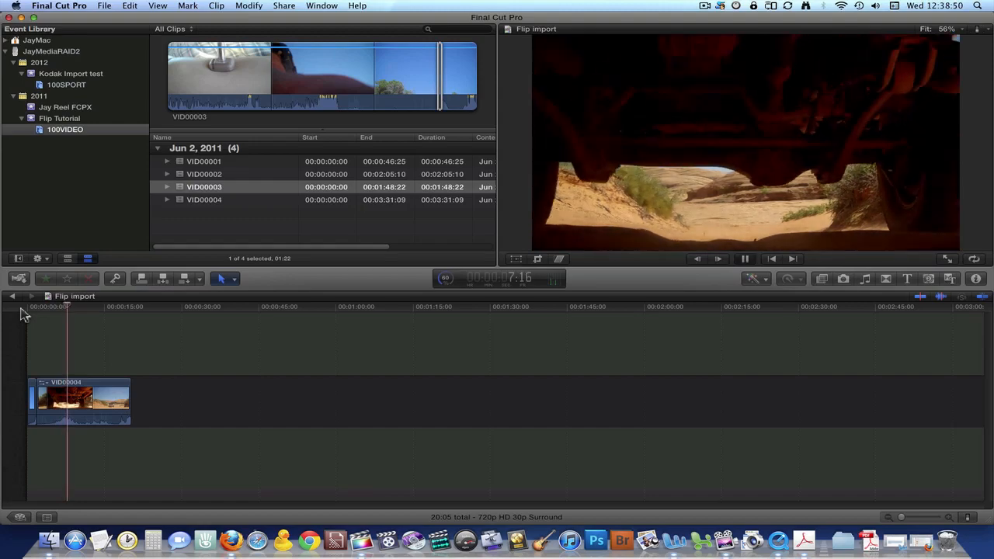
key("space")
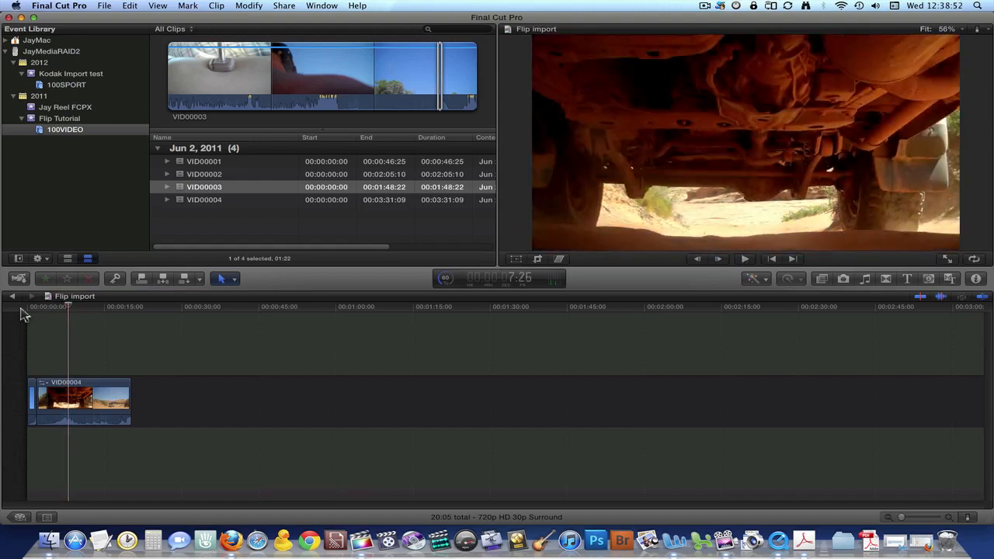
key("j")
key("k")
key("l")
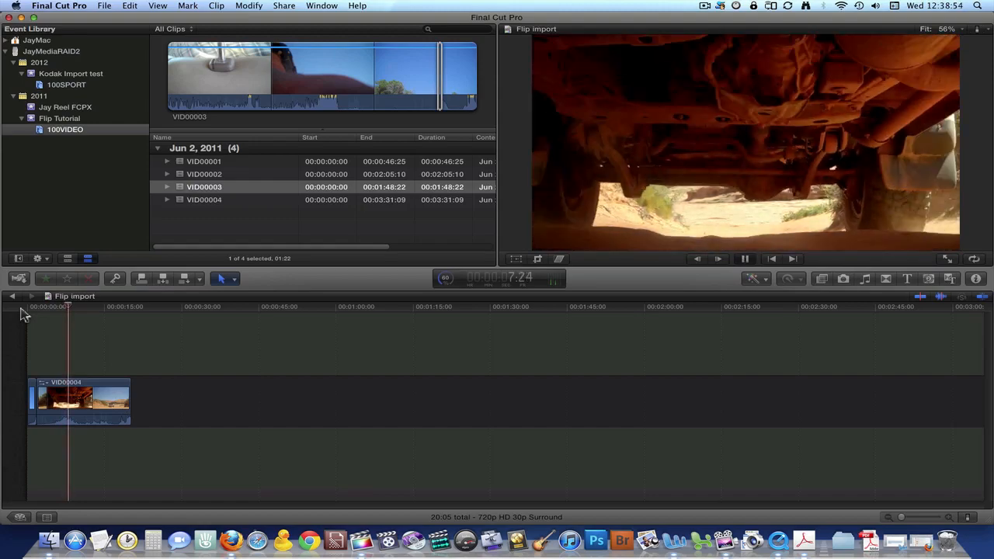
key("k")
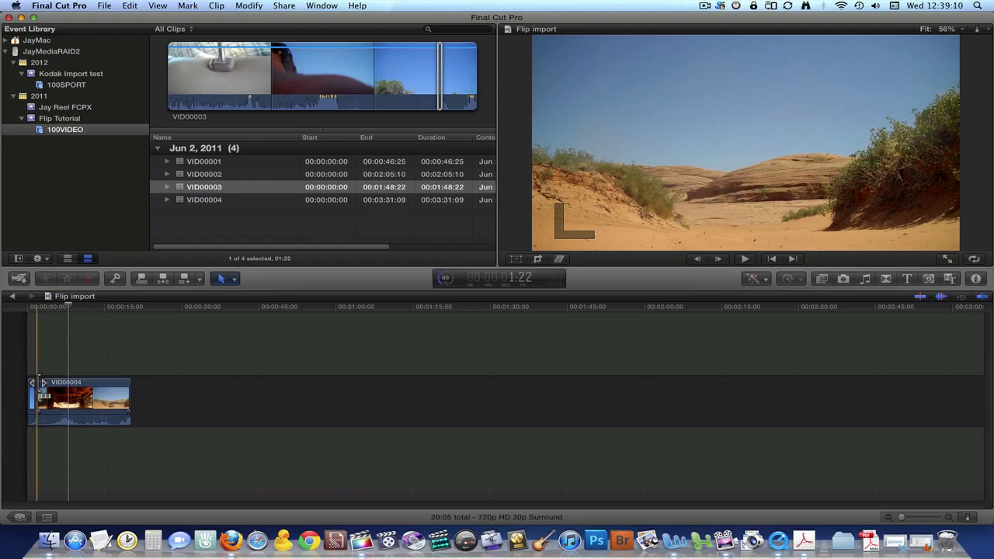
left_click_drag(38, 383, 72, 382)
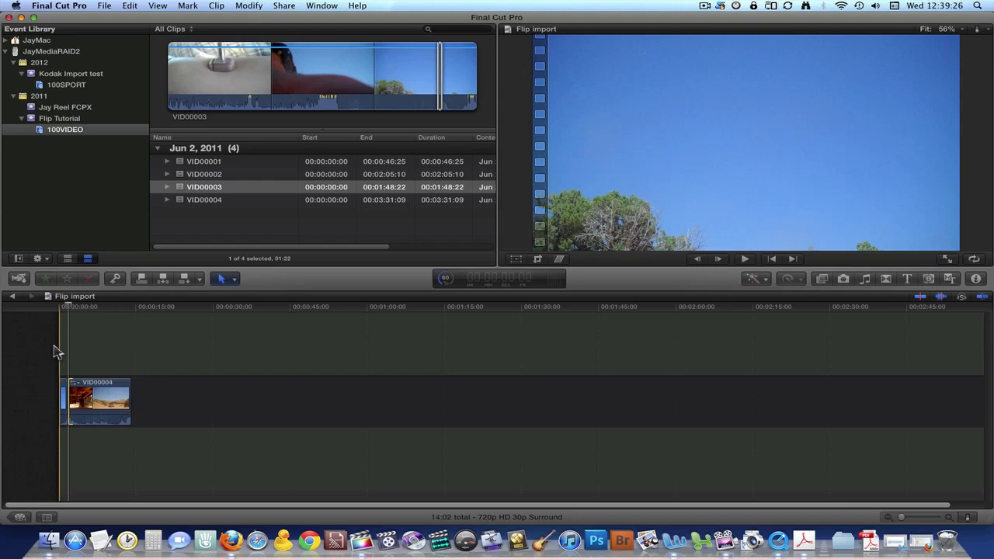
Play back the trimmed timeline from its start and scrub through VID00004, leaving the playhead at the end of the last clip
key("space")
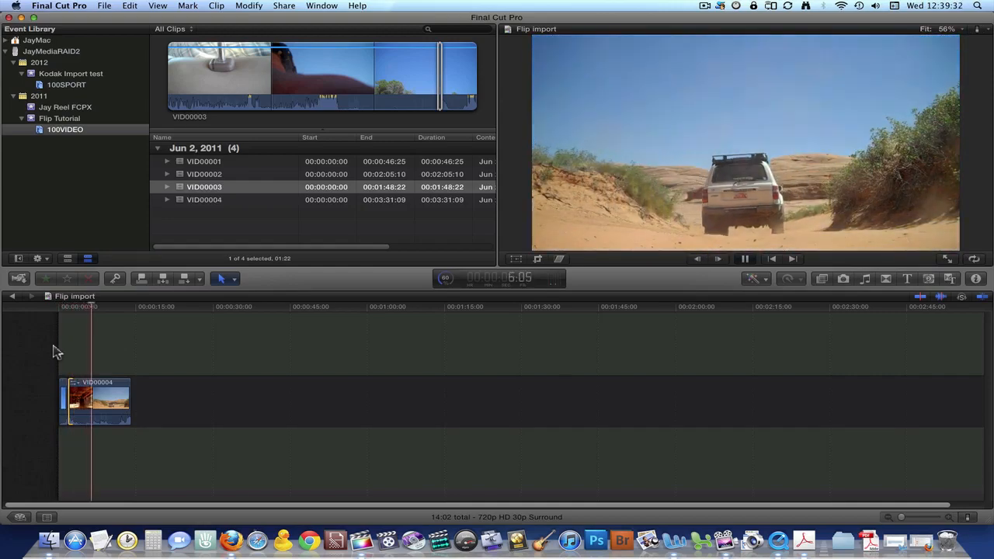
key("space")
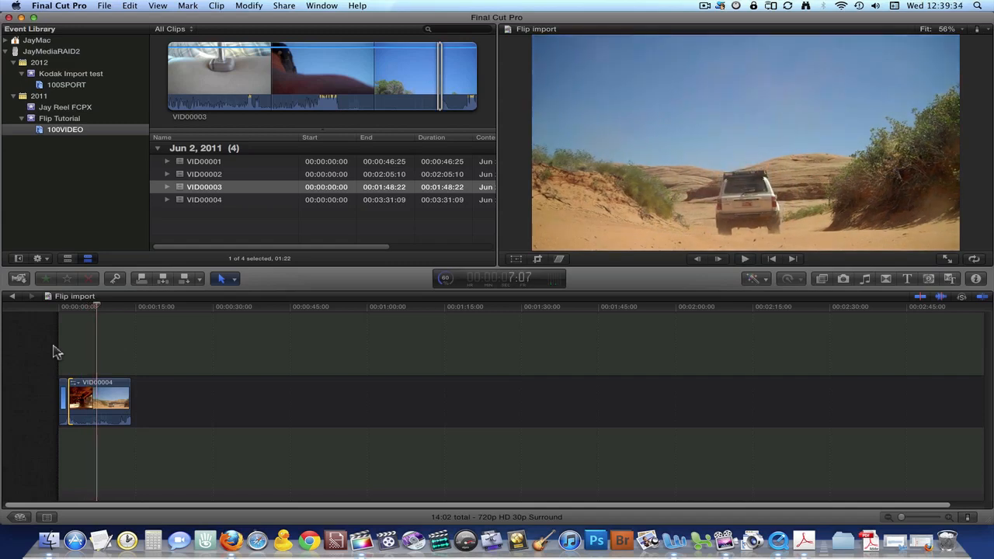
key("space")
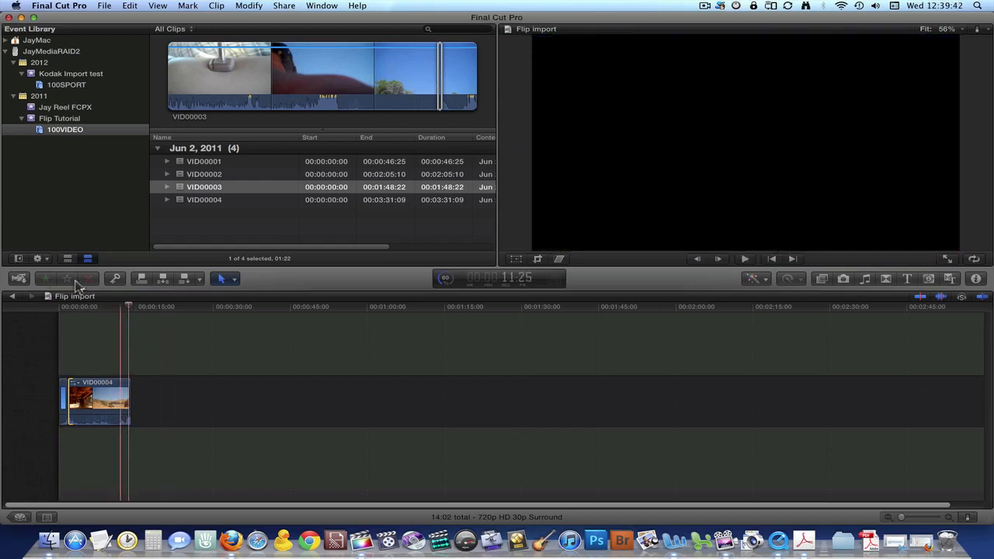
left_click_drag(130, 307, 69, 309)
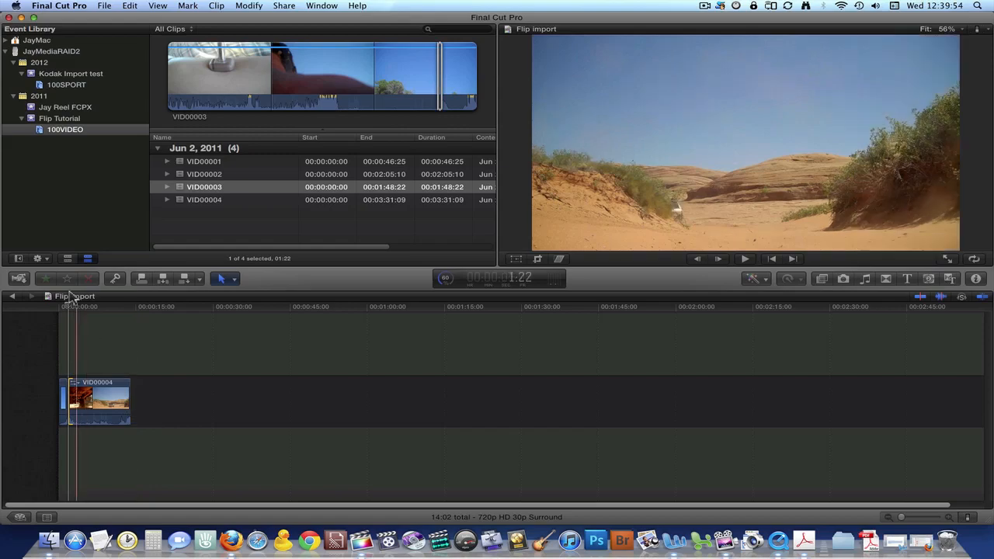
left_click_drag(69, 310, 133, 315)
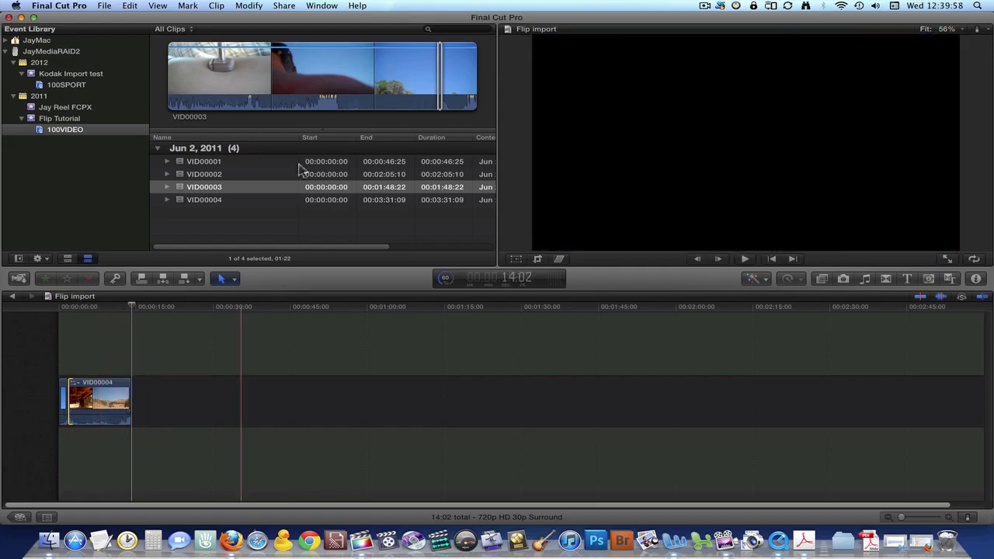
Mark a range in VID00002 from about 1:33 to 1:56 and append it to the end of the timeline
left_click(207, 176)
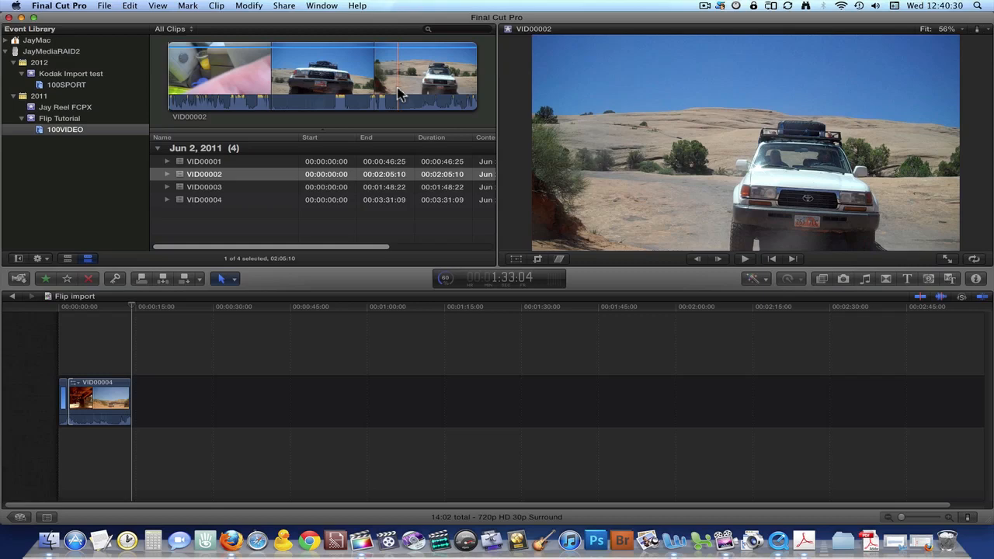
key("i")
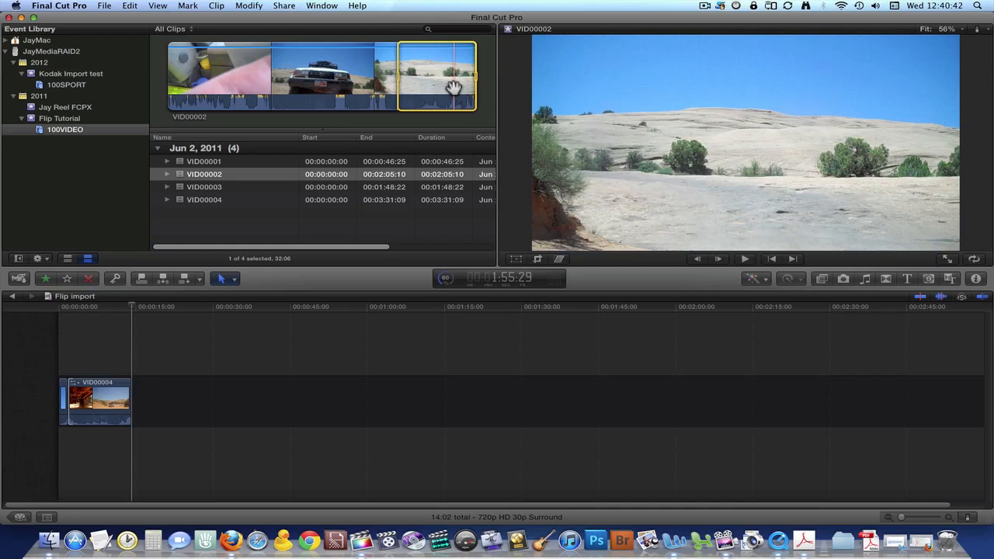
key("o")
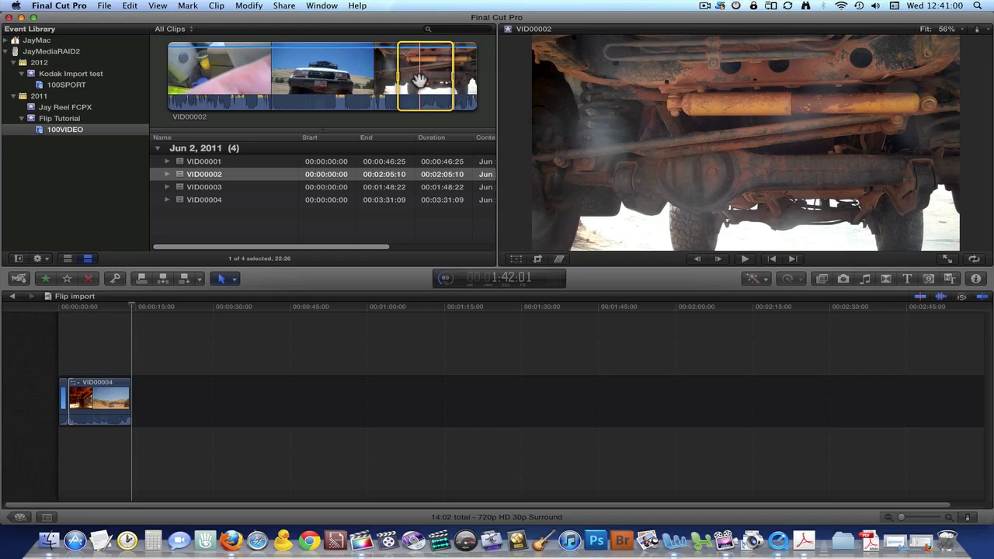
key("e")
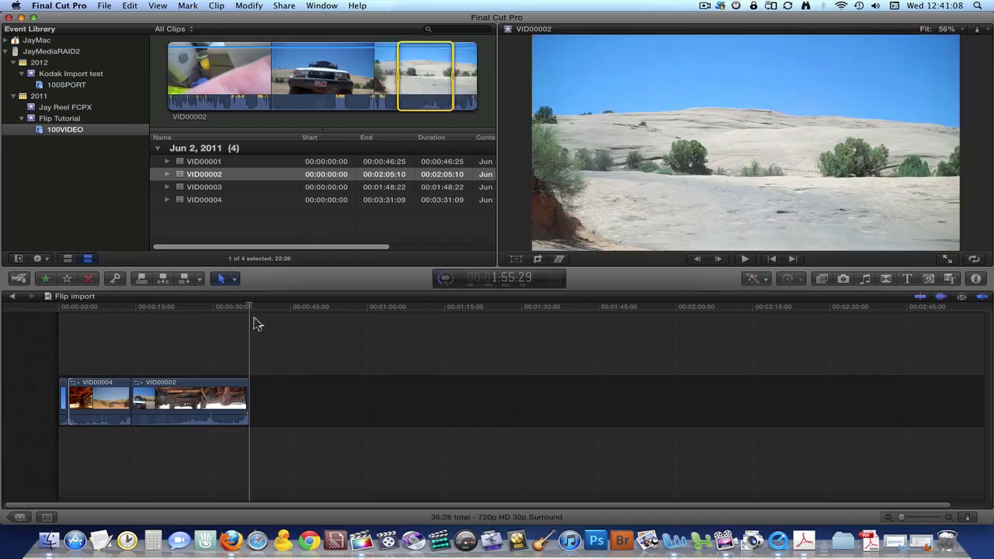
Play the assembled three-clip timeline from its beginning
left_click_drag(251, 312, 42, 316)
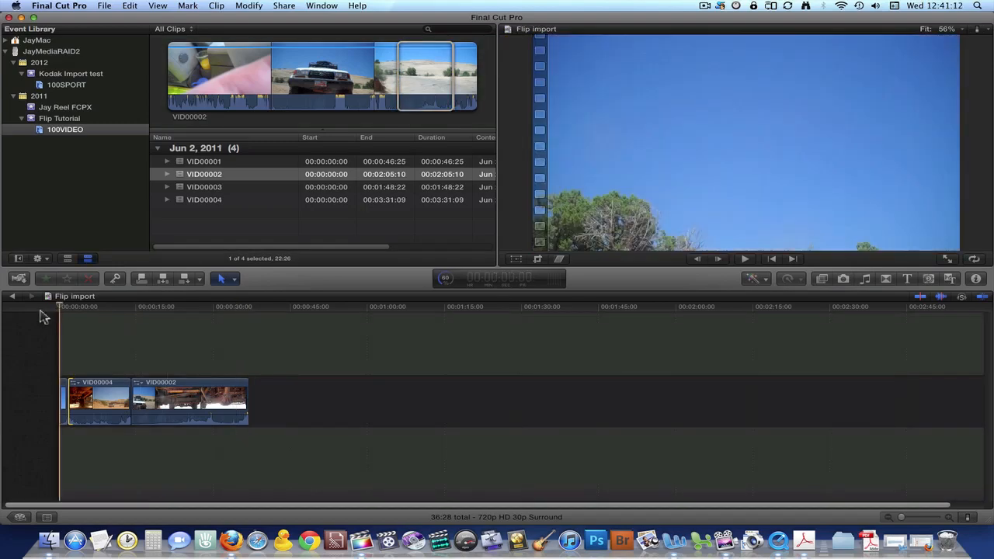
key("space")
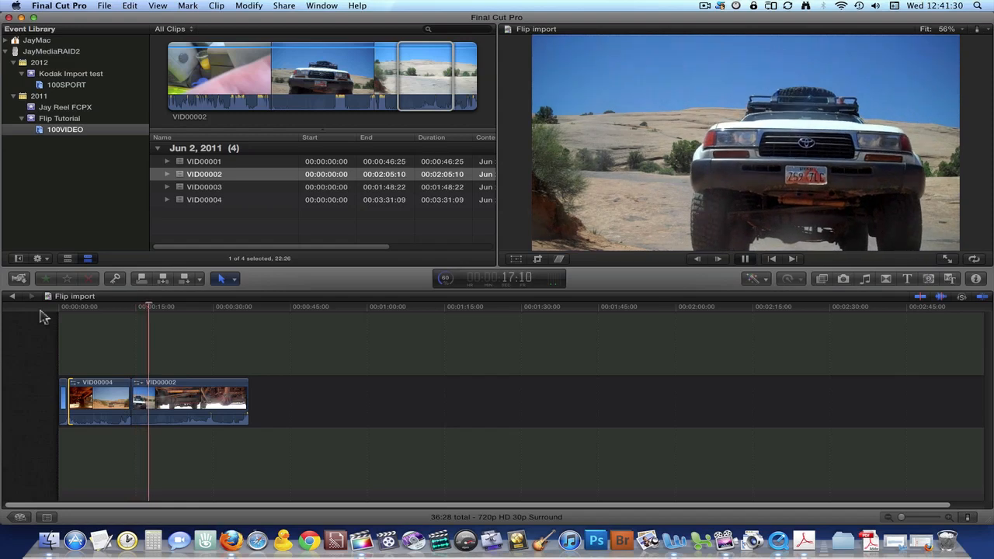
Trim about 9 seconds off the end of VID00004 and about 3 seconds off the start of VID00002 in the timeline
key("space")
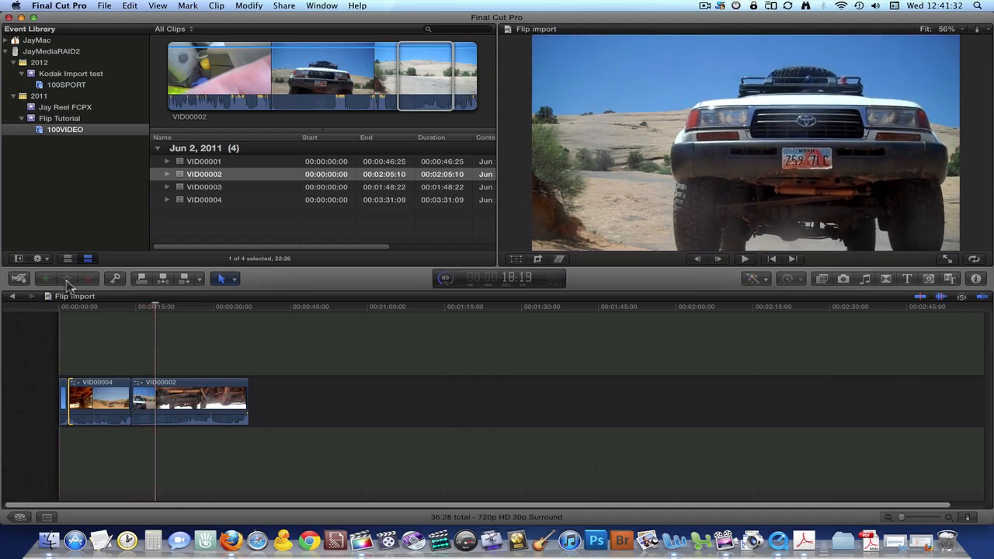
left_click(133, 308)
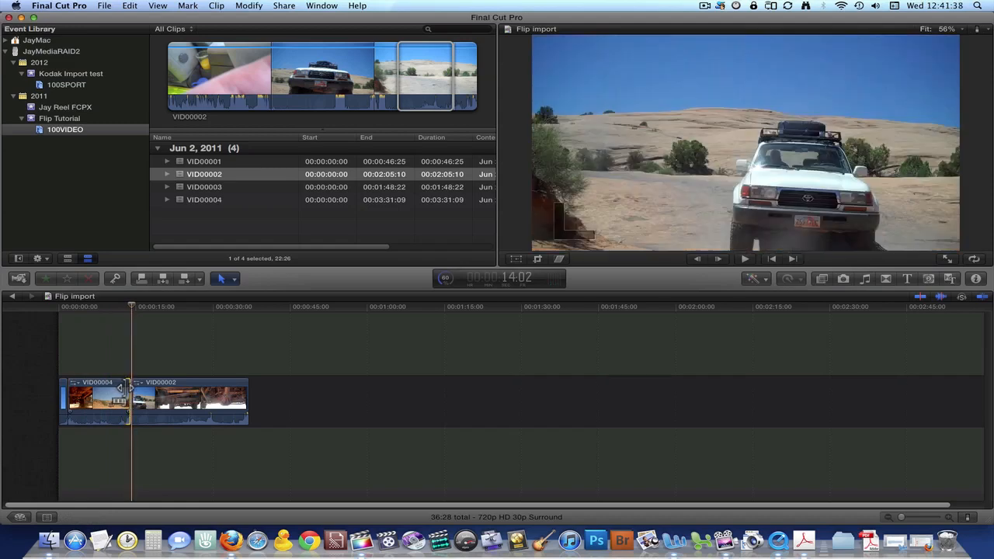
left_click_drag(132, 386, 81, 390)
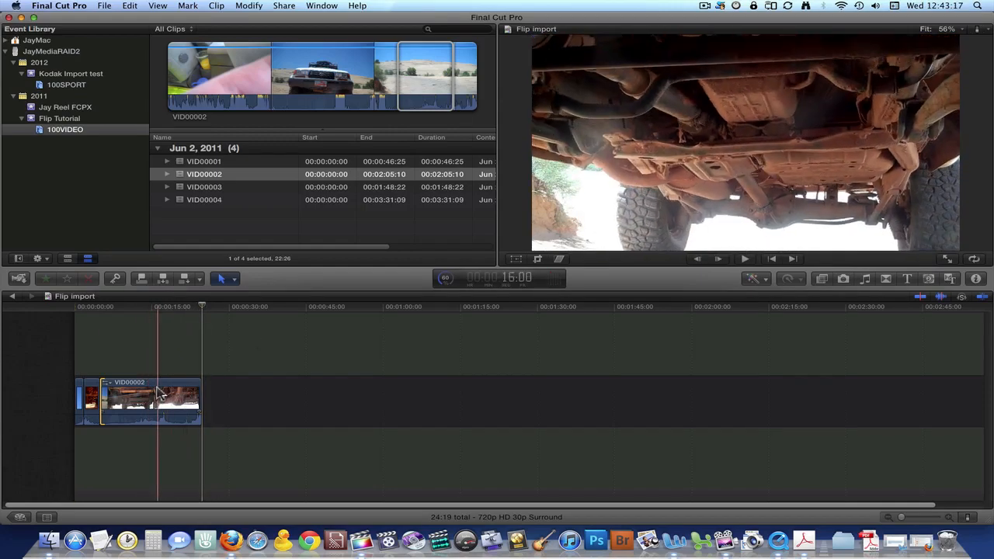
Split VID00002 in the timeline with the Blade tool at about 12:13
left_click(222, 280)
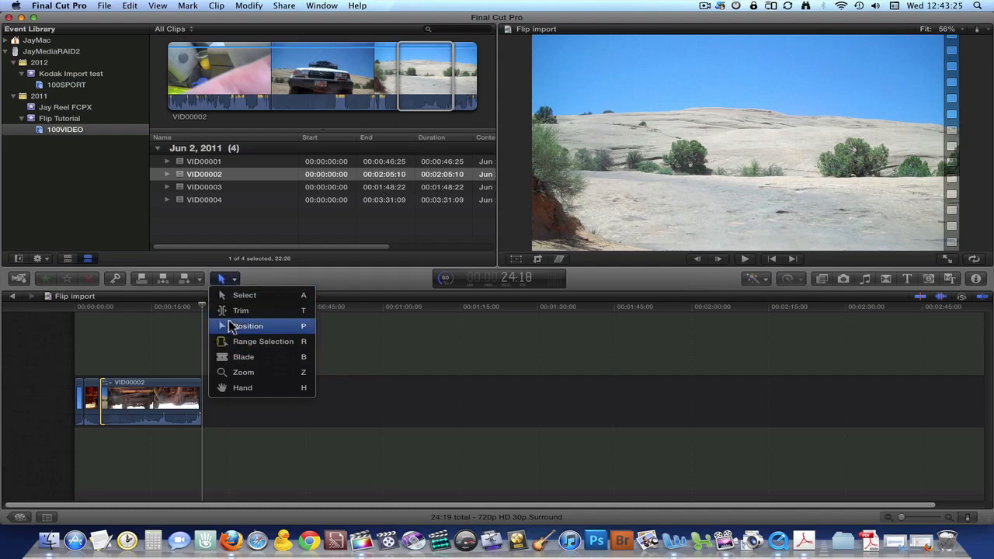
left_click(233, 359)
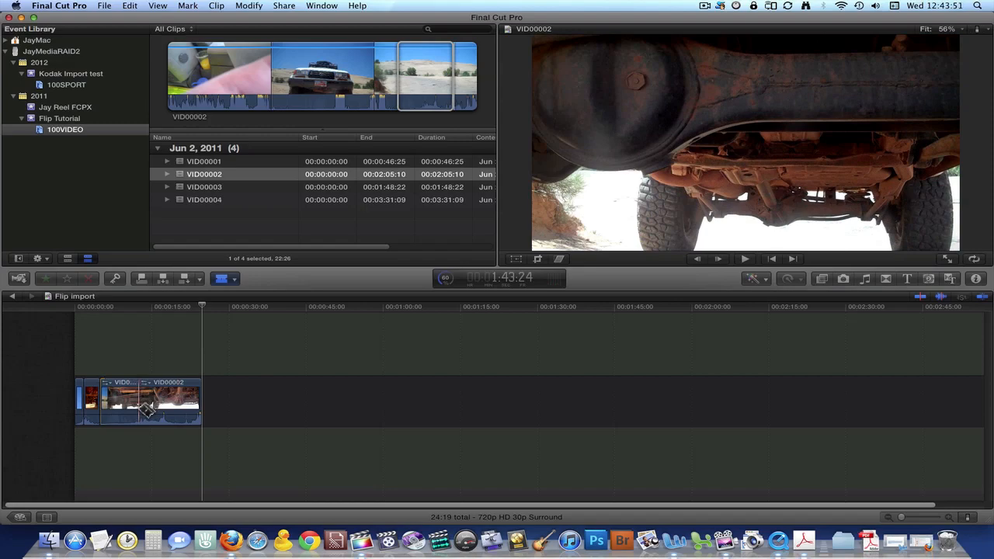
left_click(141, 405)
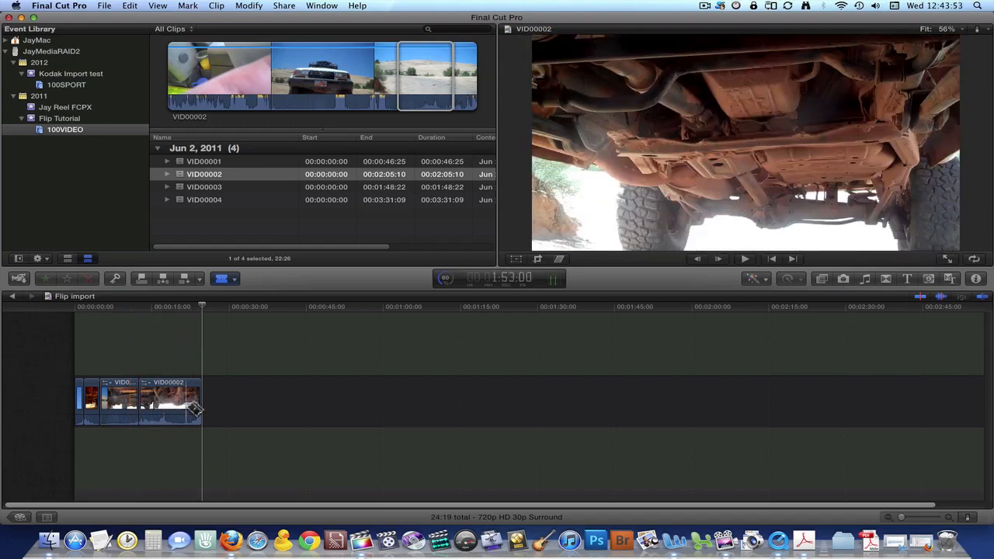
Delete the second part of the split VID00002 clip from the timeline with the Select tool
left_click(223, 279)
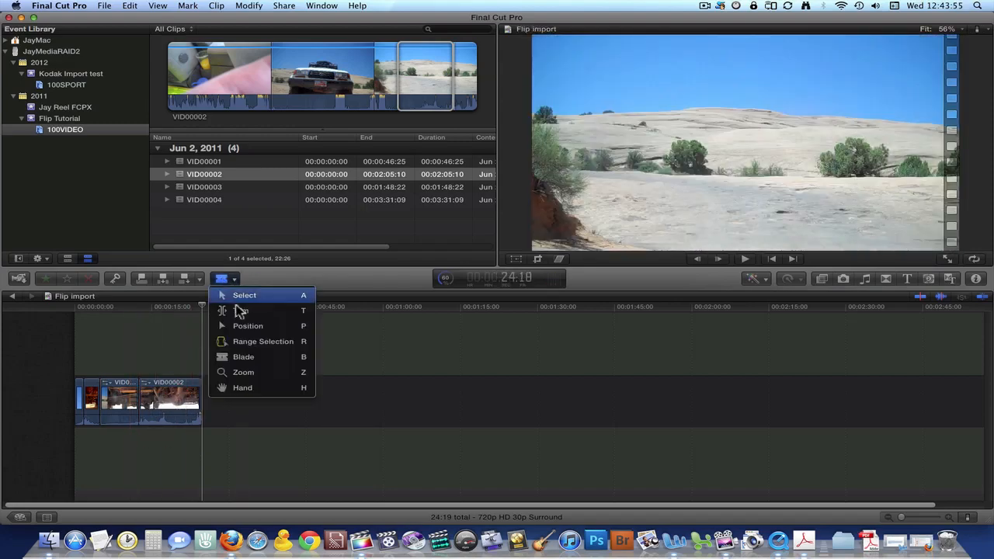
left_click(244, 296)
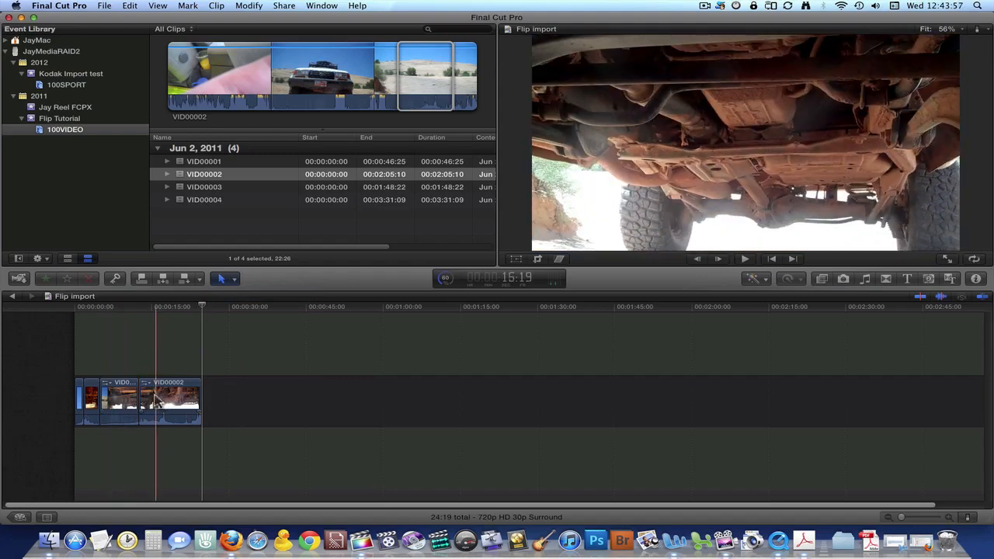
left_click(163, 400)
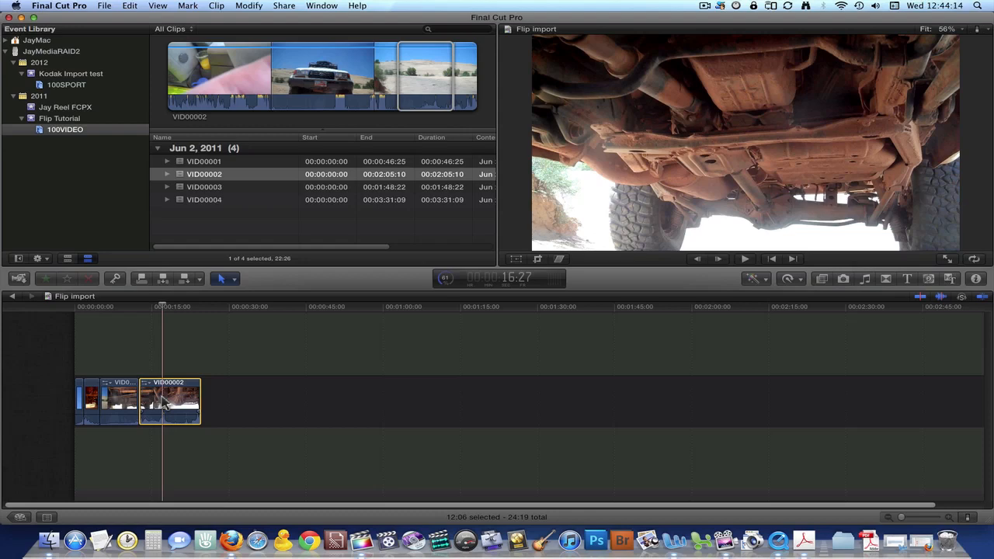
key("Delete")
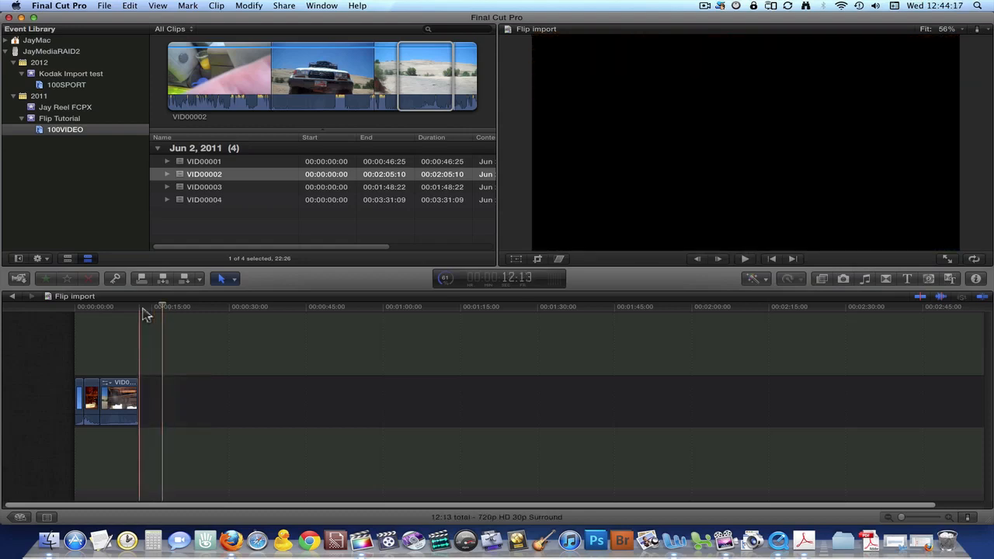
Apply the Desert Glare effect from the Looks category to VID00002, the last clip in the timeline
left_click_drag(163, 310, 108, 317)
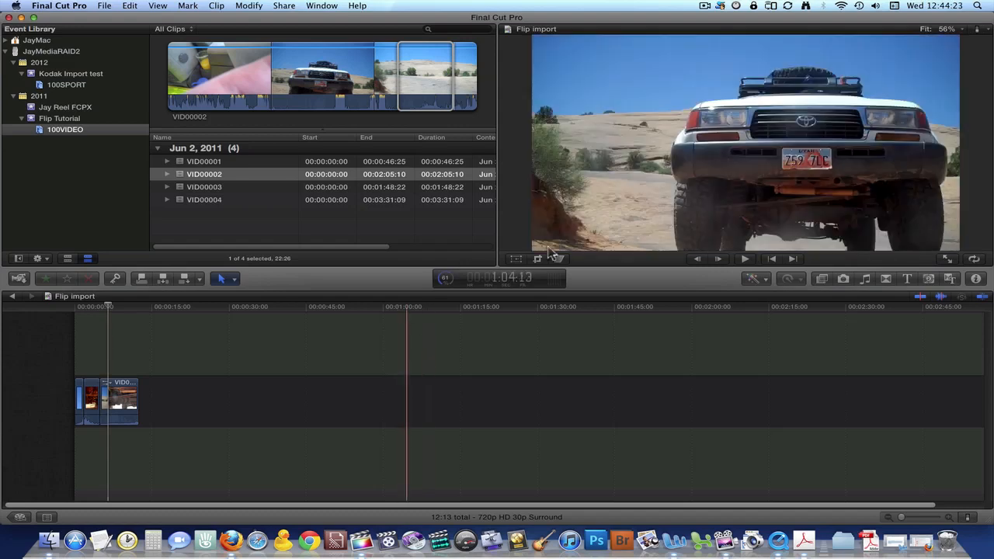
left_click(822, 281)
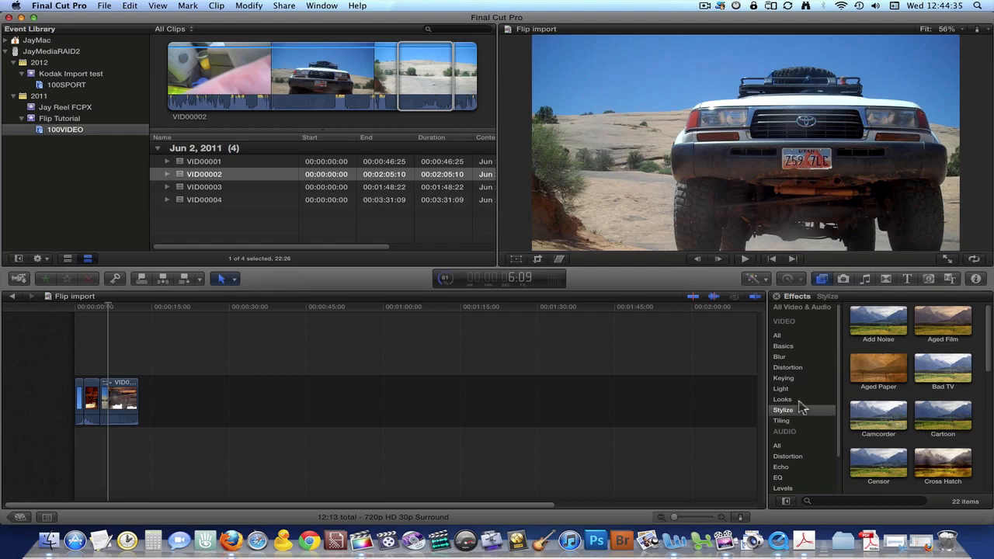
mouse_move(989, 364)
left_mouse_down()
mouse_move(981, 445)
mouse_move(988, 319)
left_mouse_up()
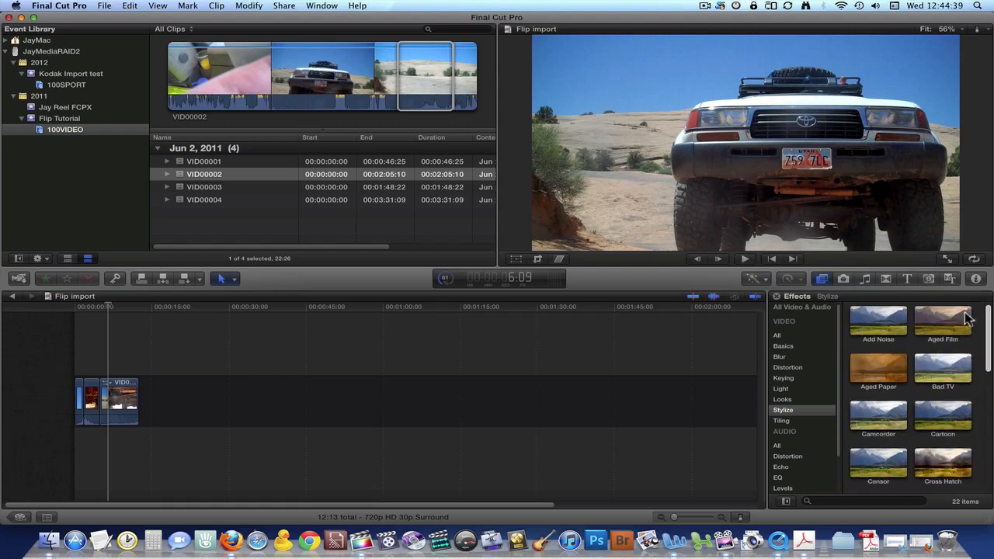
left_click(797, 401)
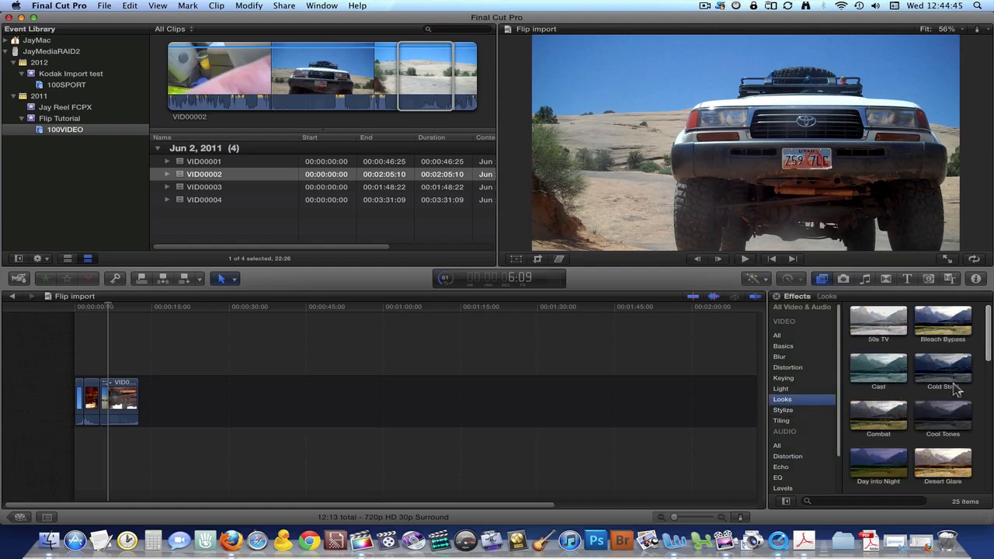
left_click_drag(988, 352, 910, 380)
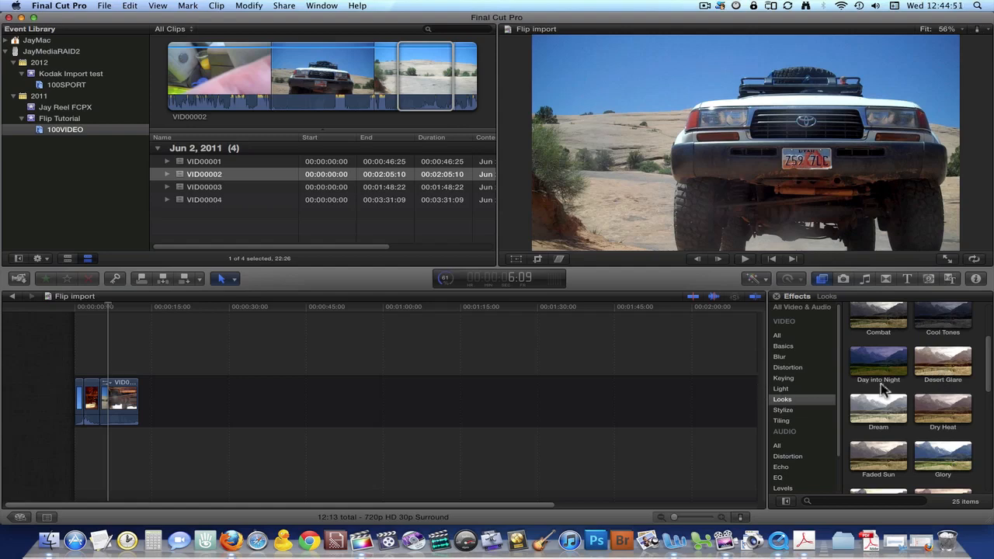
left_click(124, 402)
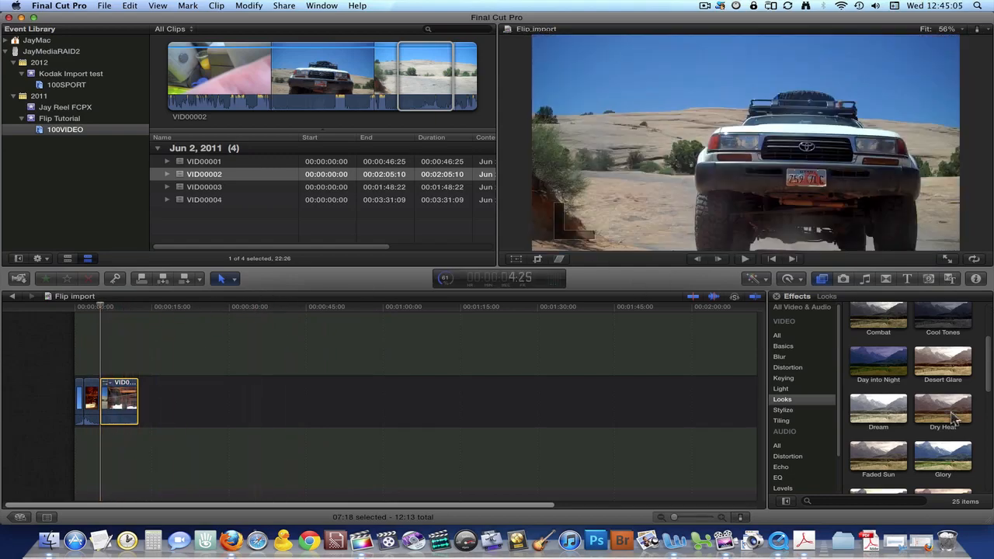
left_click(941, 371)
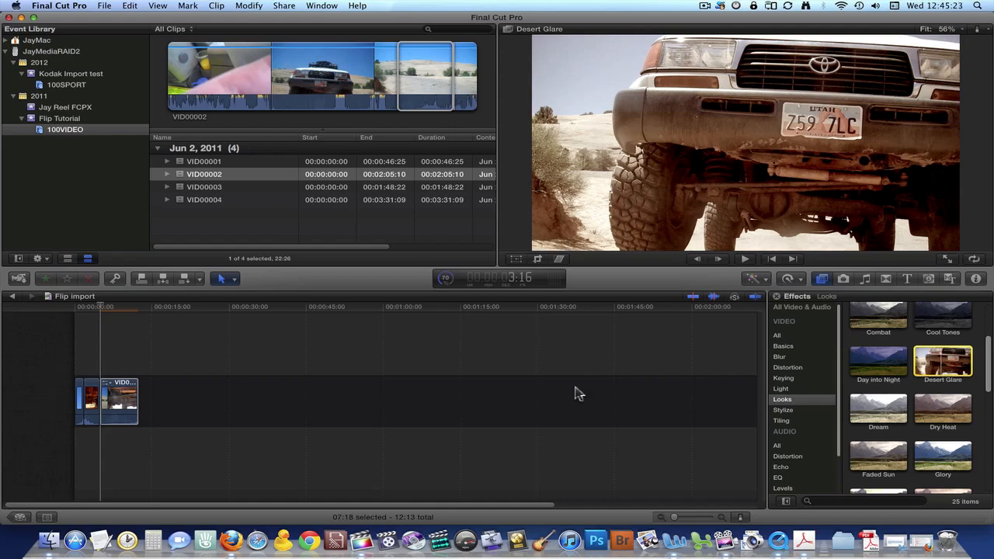
Play VID00002 from its start in the timeline to check the applied look
left_click(121, 400)
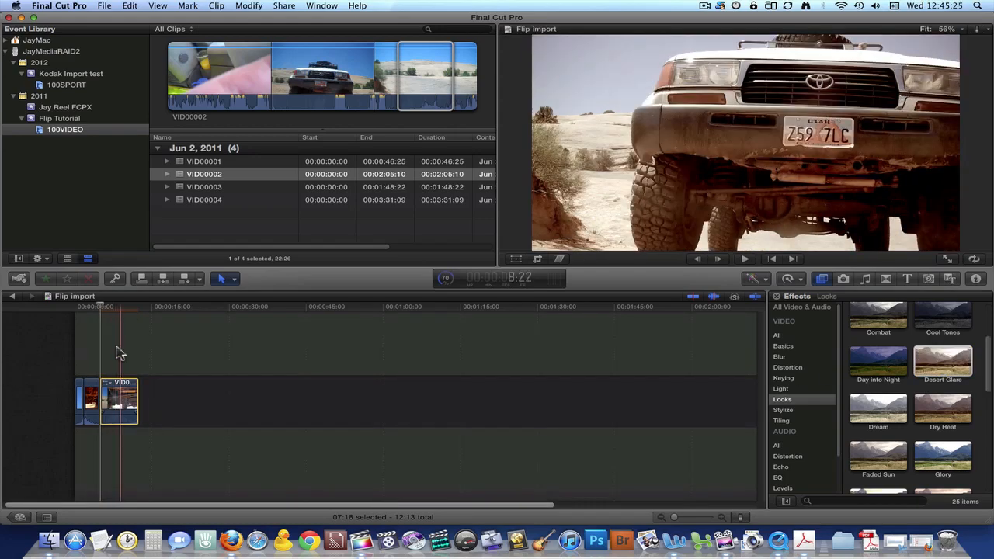
mouse_move(101, 306)
left_mouse_down()
mouse_move(118, 307)
mouse_move(101, 306)
left_mouse_up()
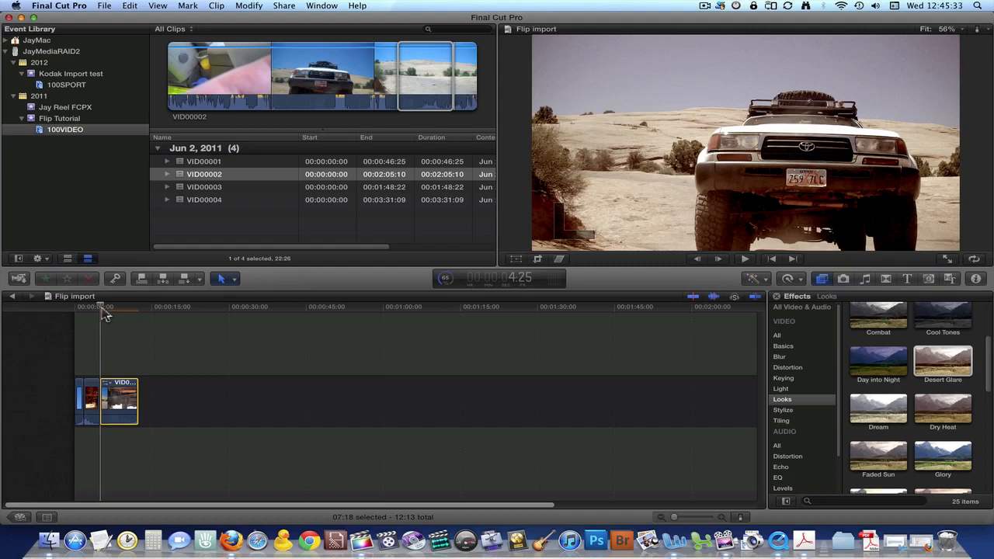
key("space")
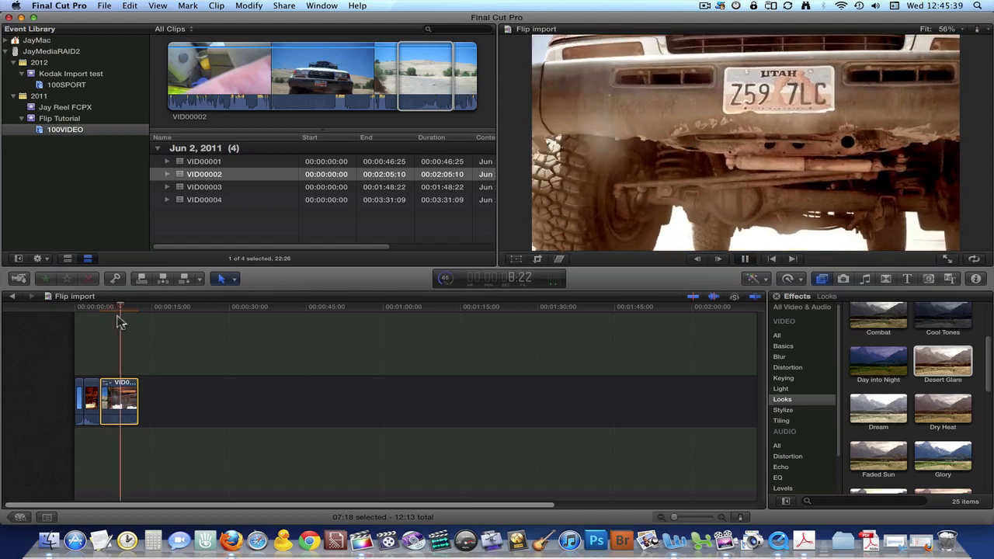
key("space")
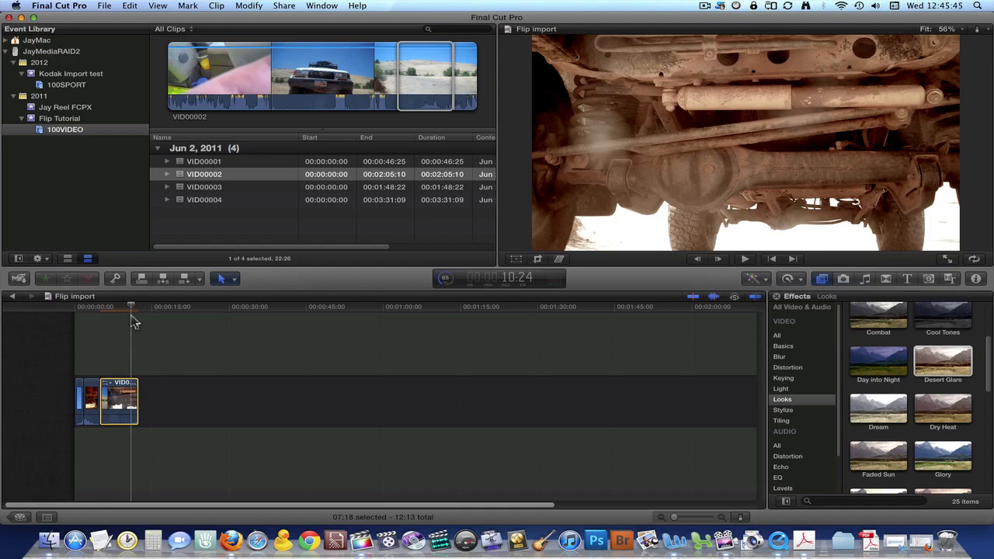
Add the Knock Out title above the clips at the timeline's start and shorten it to end with the second clip
left_click(66, 317)
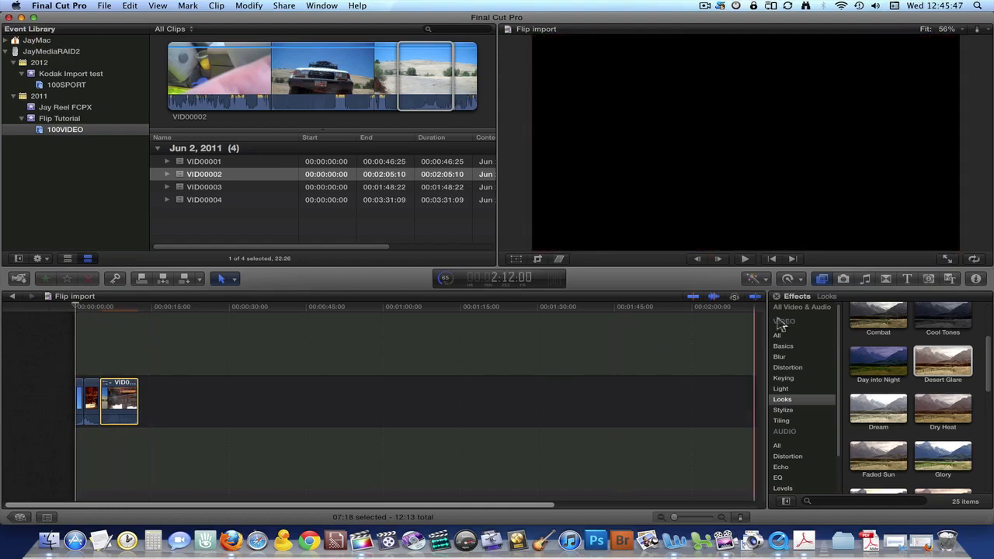
left_click(908, 280)
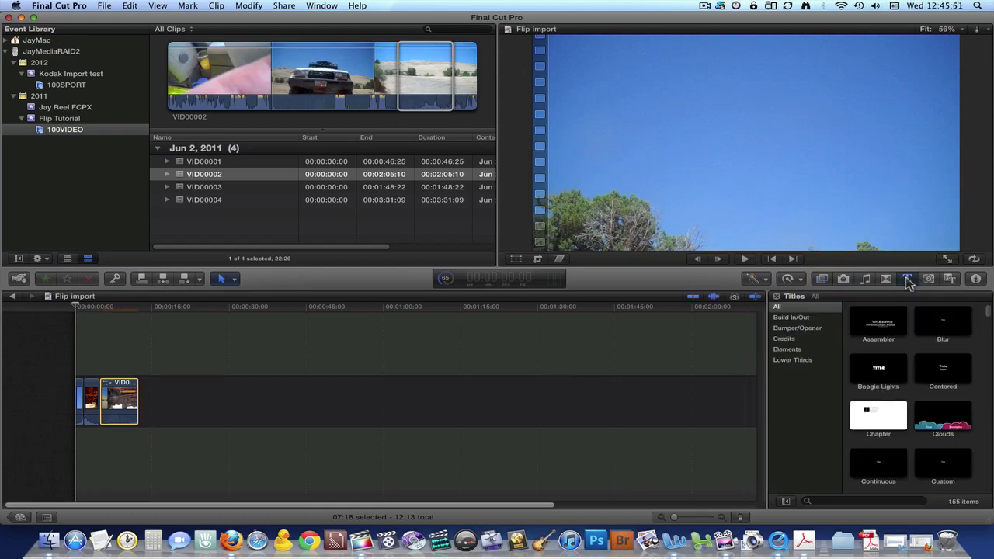
left_click(788, 385)
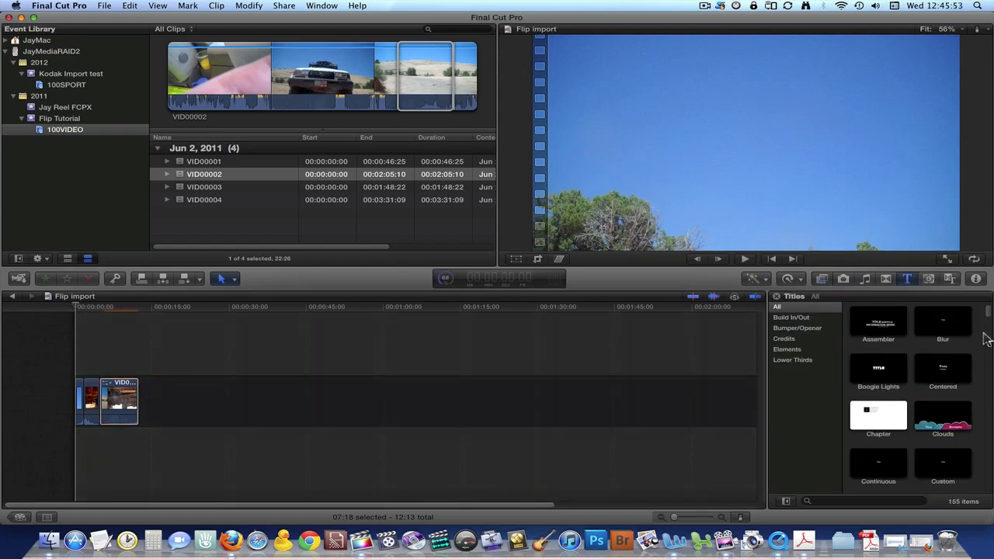
mouse_move(989, 315)
left_mouse_down()
mouse_move(989, 361)
mouse_move(988, 341)
left_mouse_up()
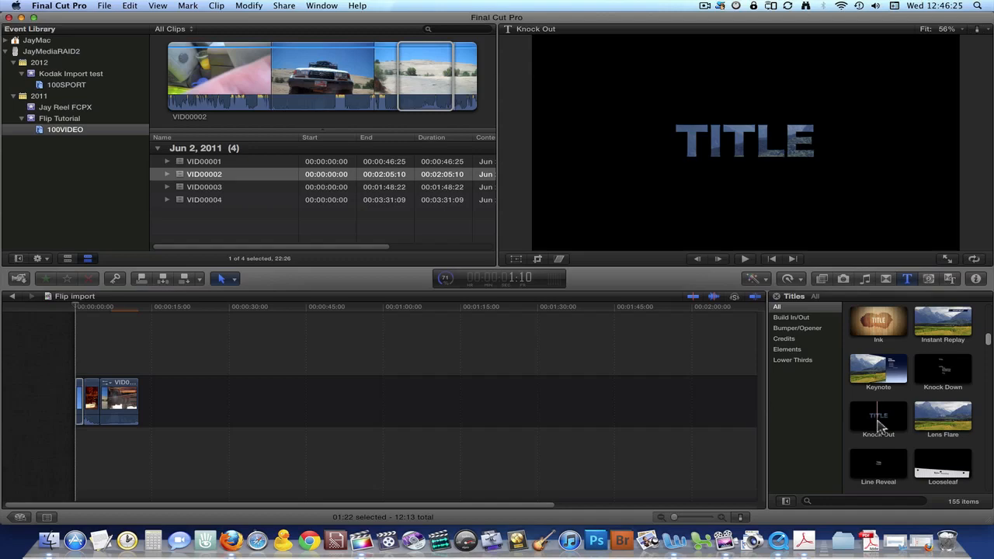
left_click(880, 423)
left_click_drag(881, 423, 78, 342)
left_click(94, 366)
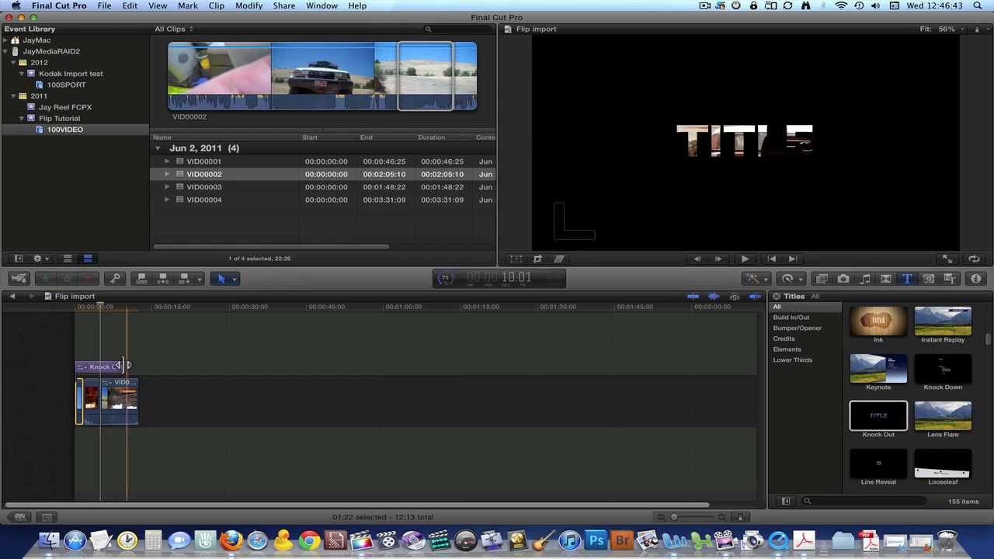
left_click_drag(123, 366, 96, 368)
Go to the start of the second clip and replace the title's placeholder text with MOAB
key("ctrl+Up")
key("ctrl+Up")
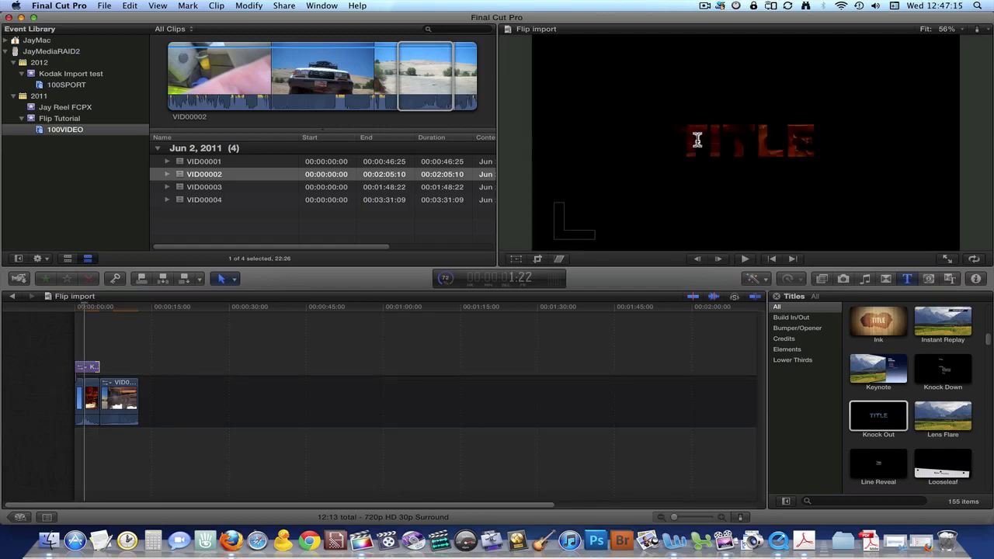
double_click(688, 140)
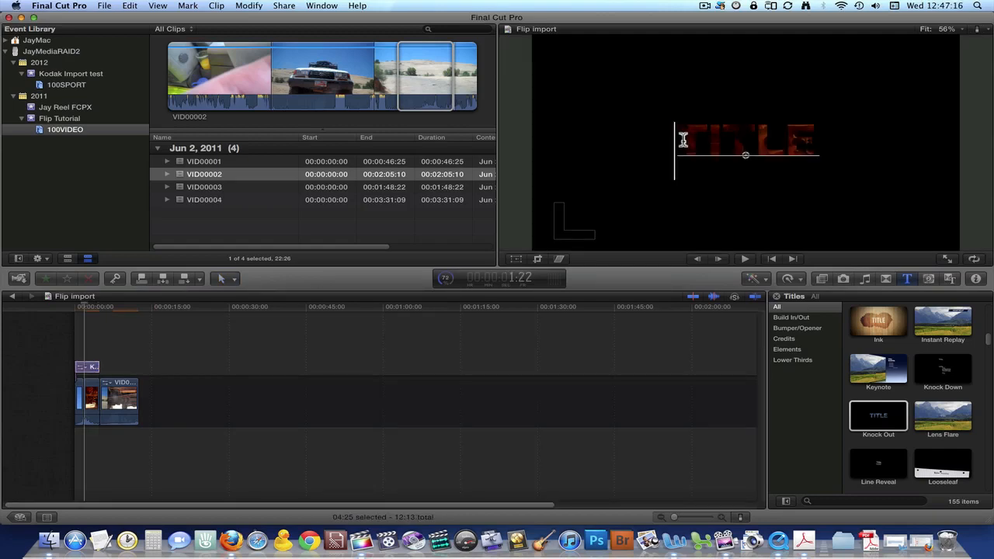
left_click_drag(683, 140, 804, 142)
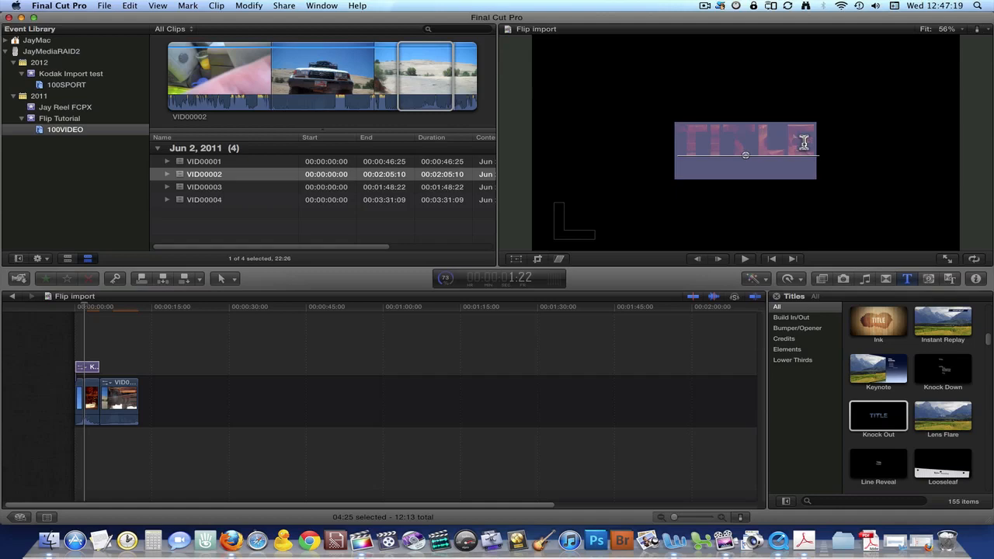
type("MCAB")
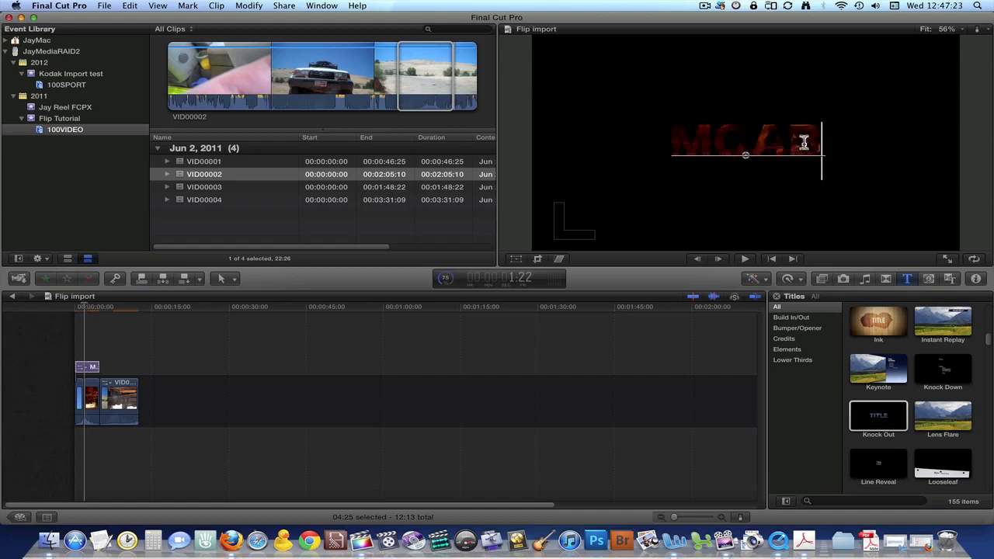
Show the Knock Out title's parameters in the Inspector and set its text size to 288
left_click(977, 279)
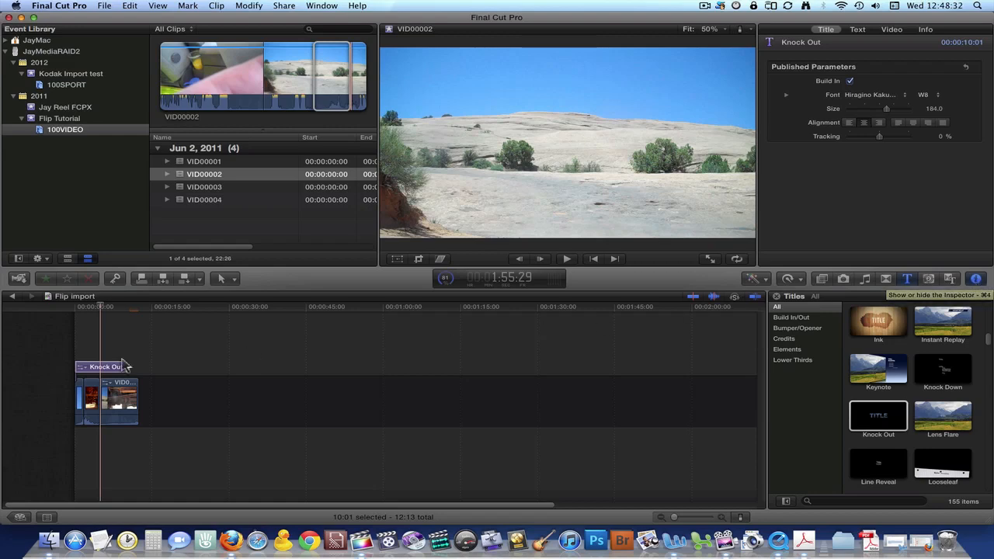
left_click(82, 367)
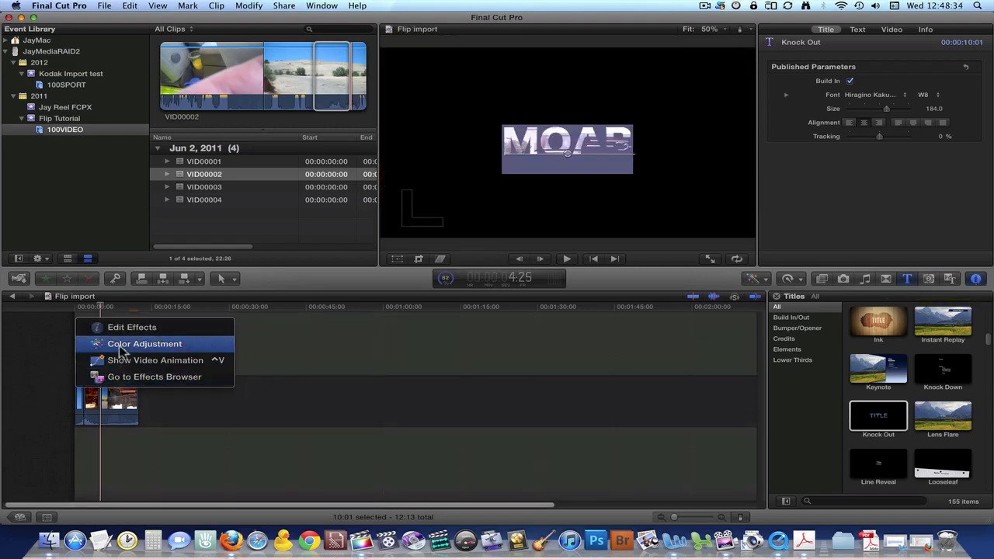
left_click(397, 351)
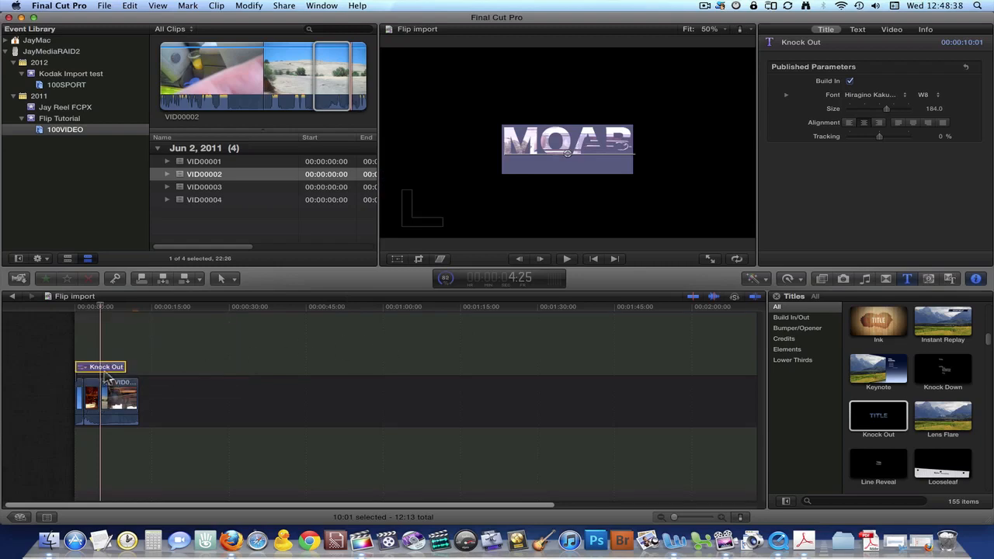
left_click(884, 348)
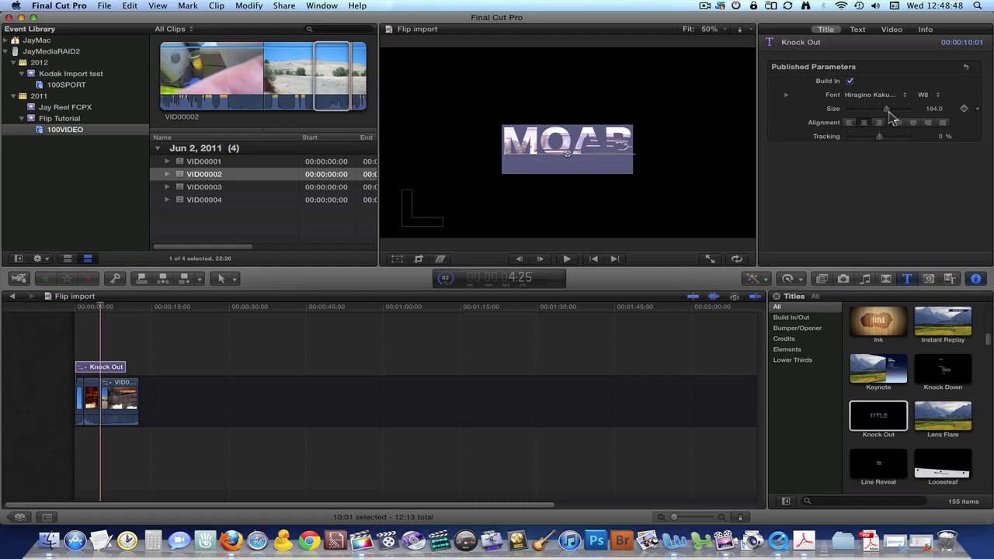
left_click_drag(890, 112, 916, 115)
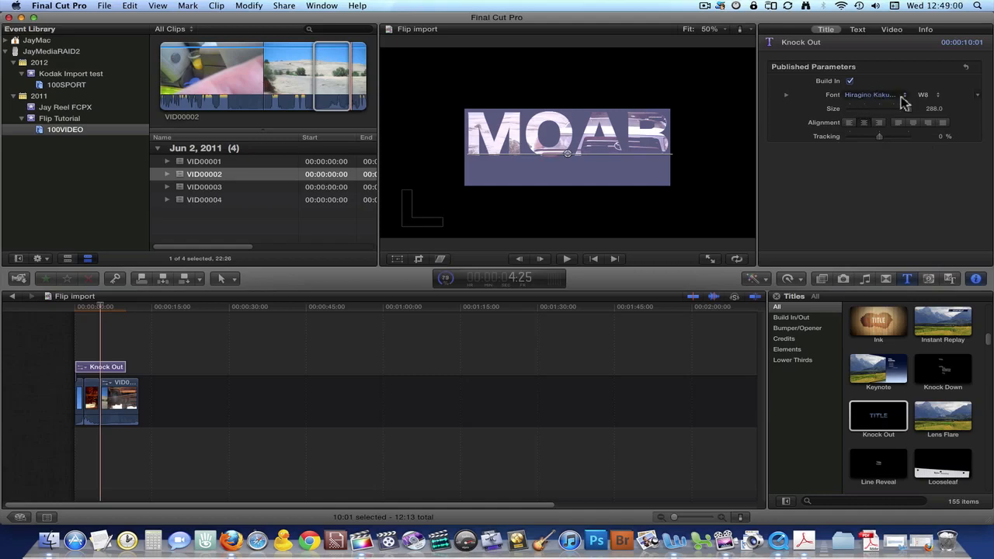
Set the MOAB title's font to Impact
left_click(907, 98)
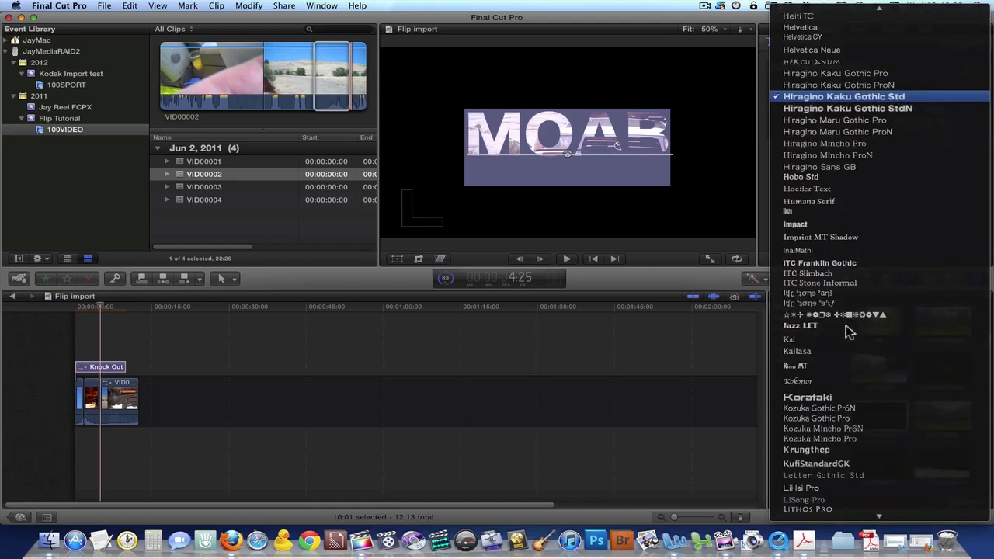
key("Escape")
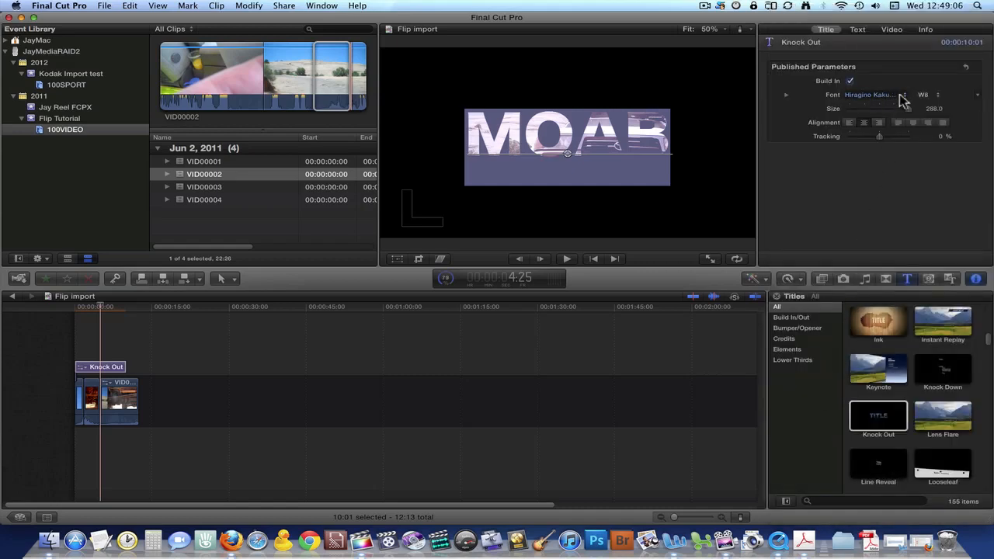
left_click(904, 98)
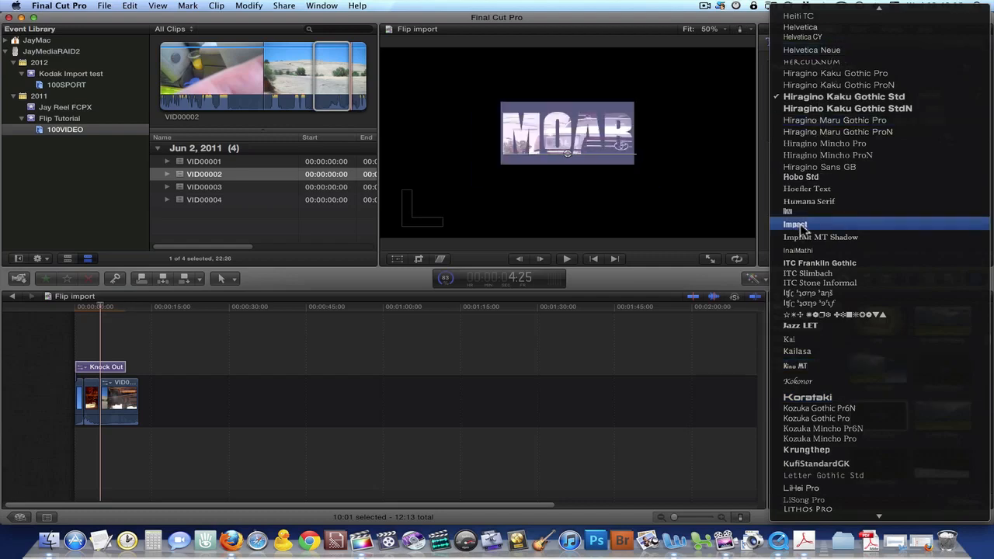
left_click(801, 226)
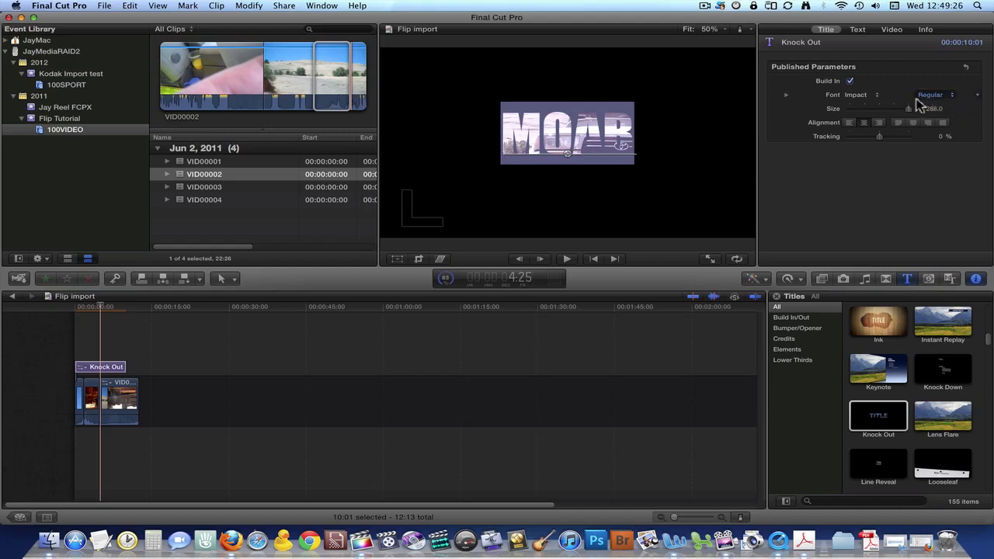
Widen the MOAB title's tracking to 67% and turn off its Build In option
left_click(978, 95)
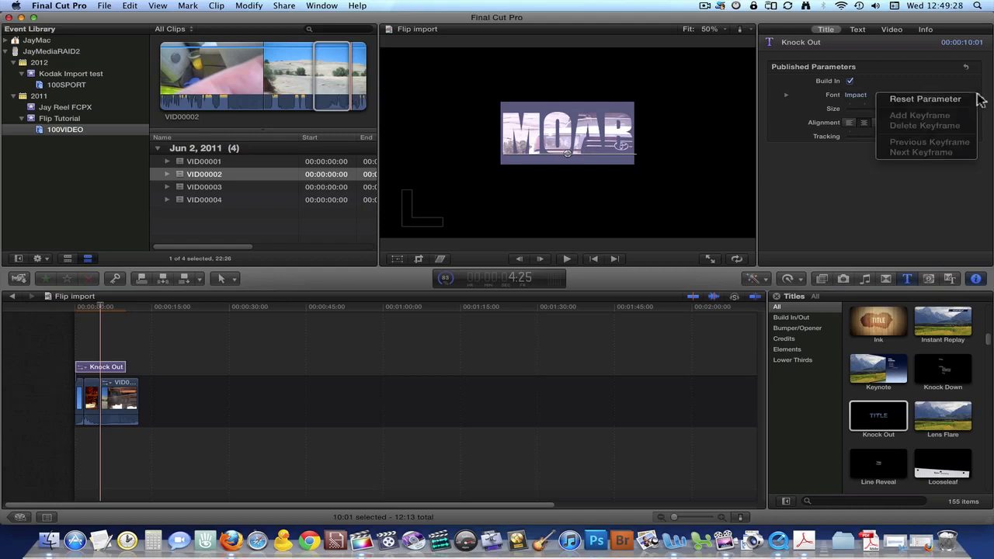
left_click(978, 94)
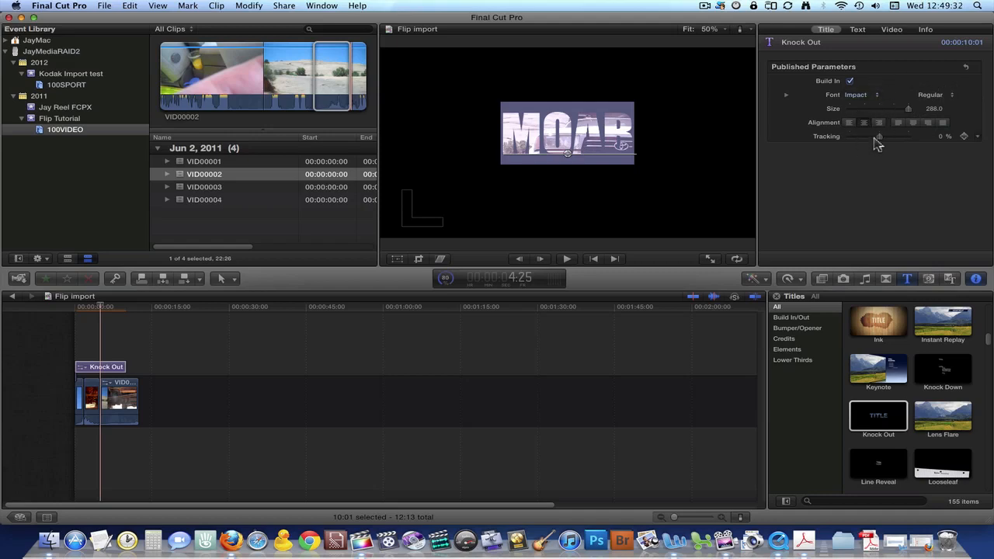
left_click_drag(878, 143, 902, 142)
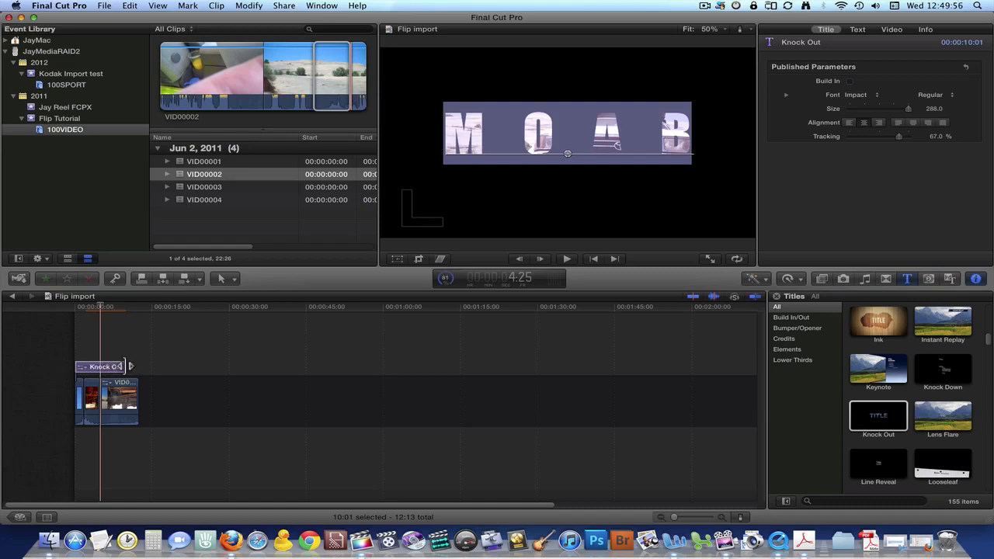
Shorten the Knock Out title in the timeline so that it ends at 4:25, where the last clip begins
left_click(109, 366)
left_click(127, 367)
left_click_drag(127, 367, 99, 367)
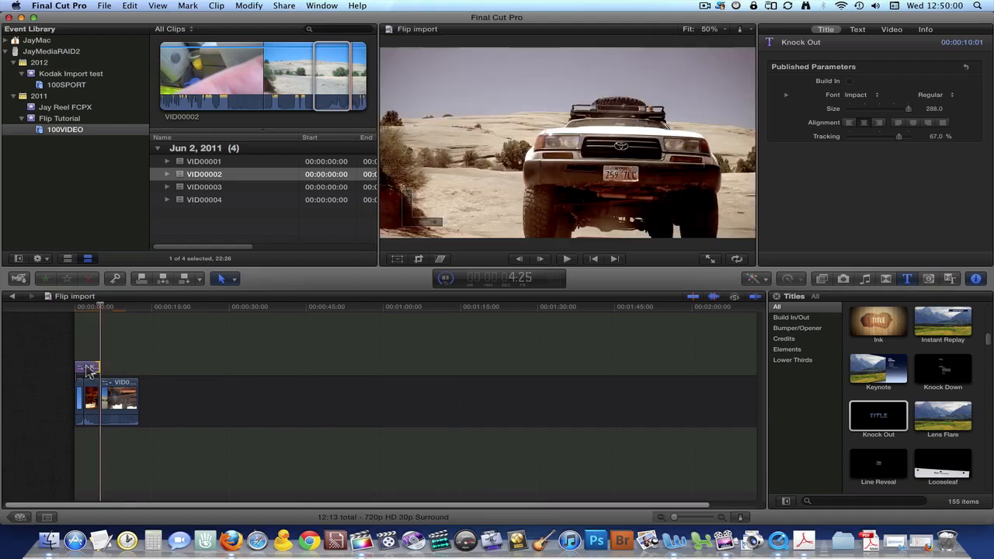
Play the timeline from its start to check the shortened title, and inspect the end of the last clip
left_click(92, 367)
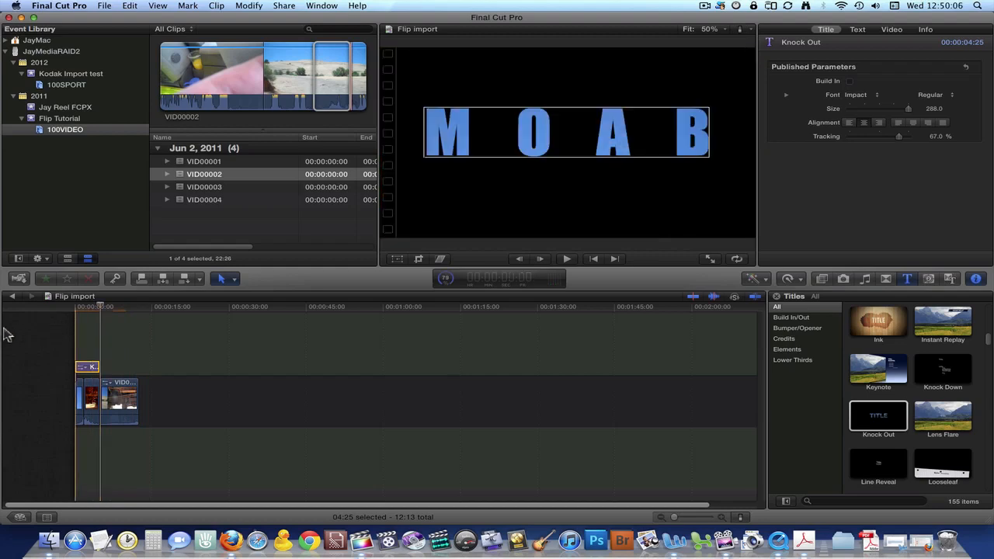
key("space")
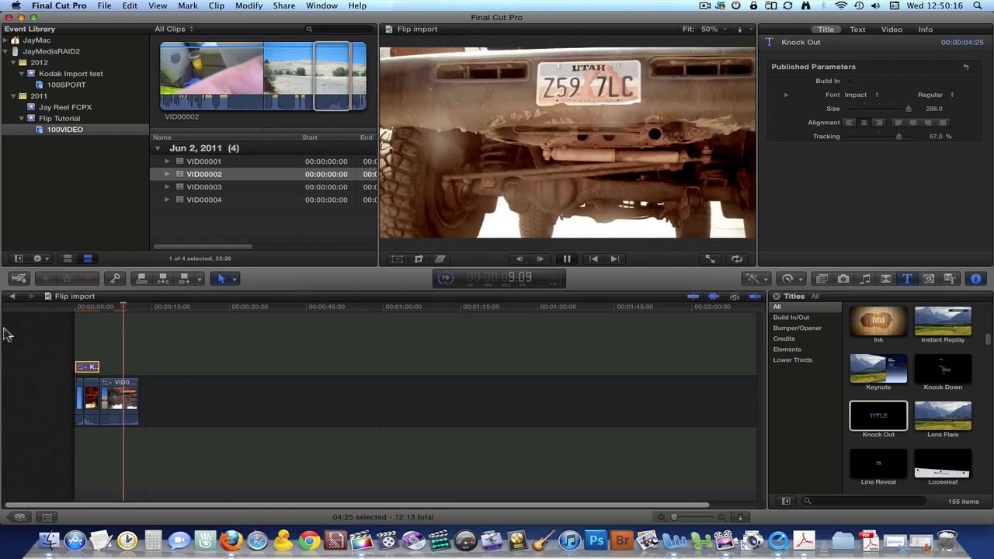
key("space")
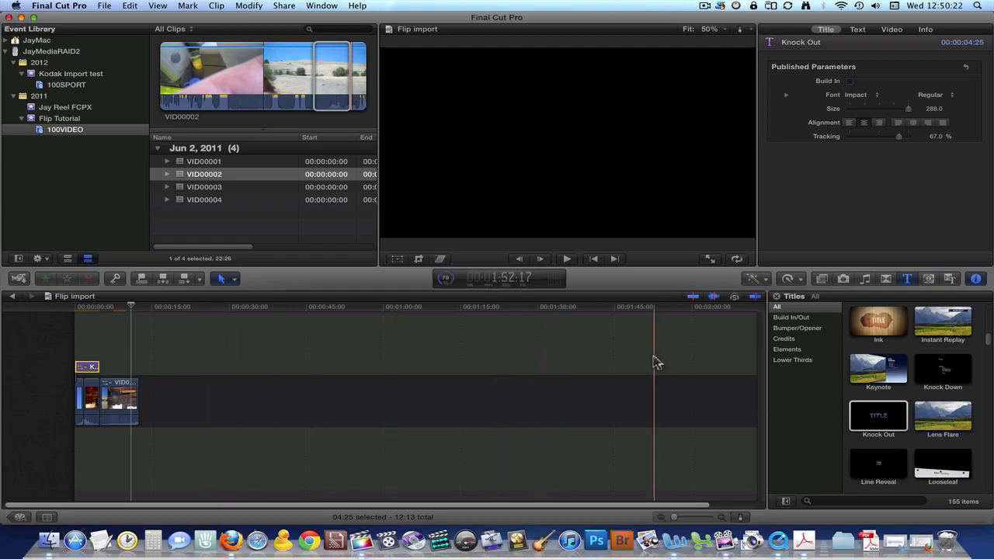
left_click(137, 309)
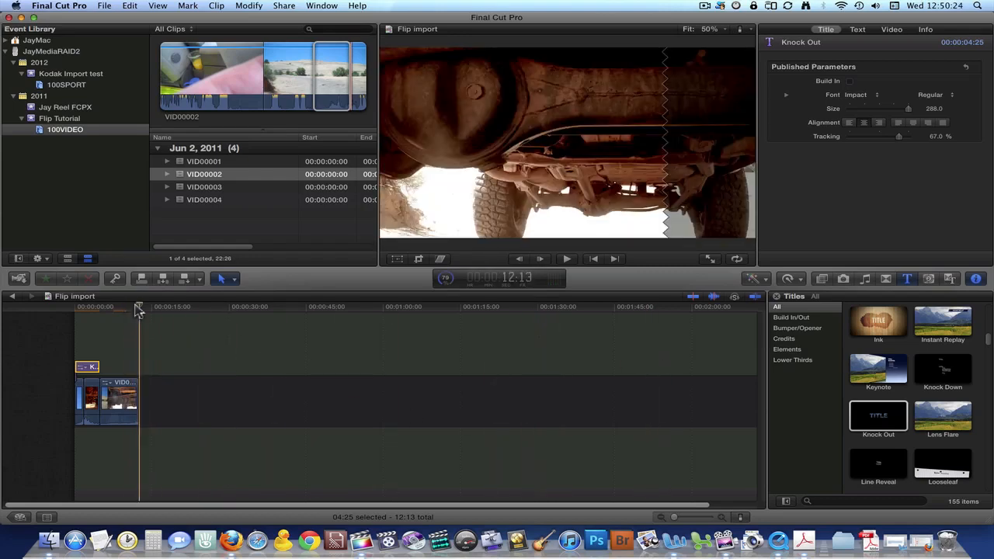
mouse_move(138, 308)
left_mouse_down()
mouse_move(89, 308)
mouse_move(137, 308)
left_mouse_up()
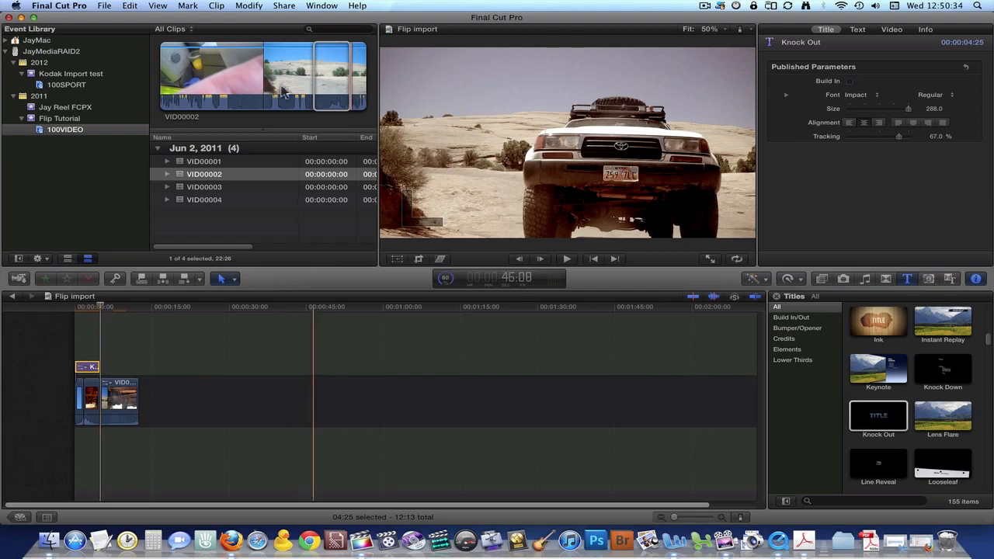
Set up a QuickTime movie export of the Flip import project, keeping Current Settings with video and audio
left_click(285, 6)
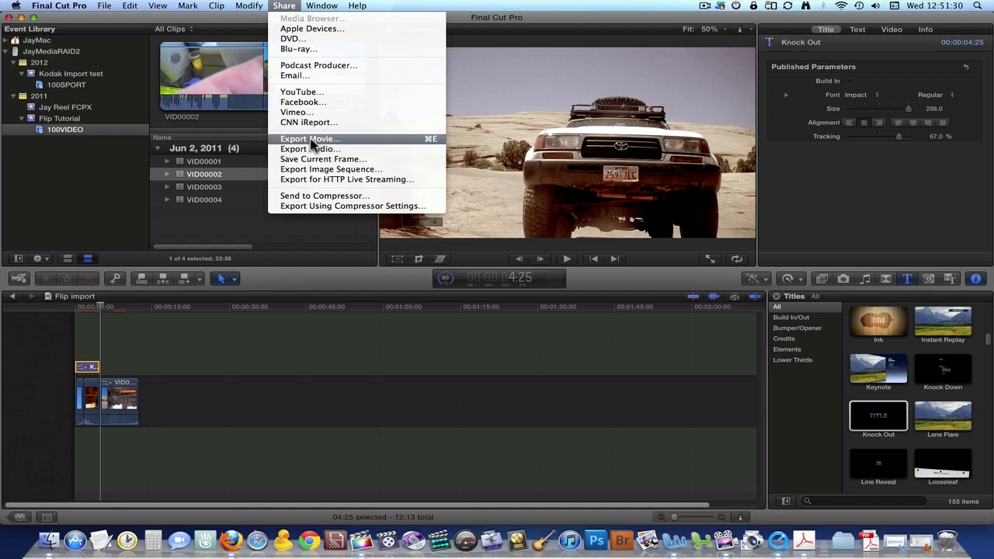
left_click(310, 140)
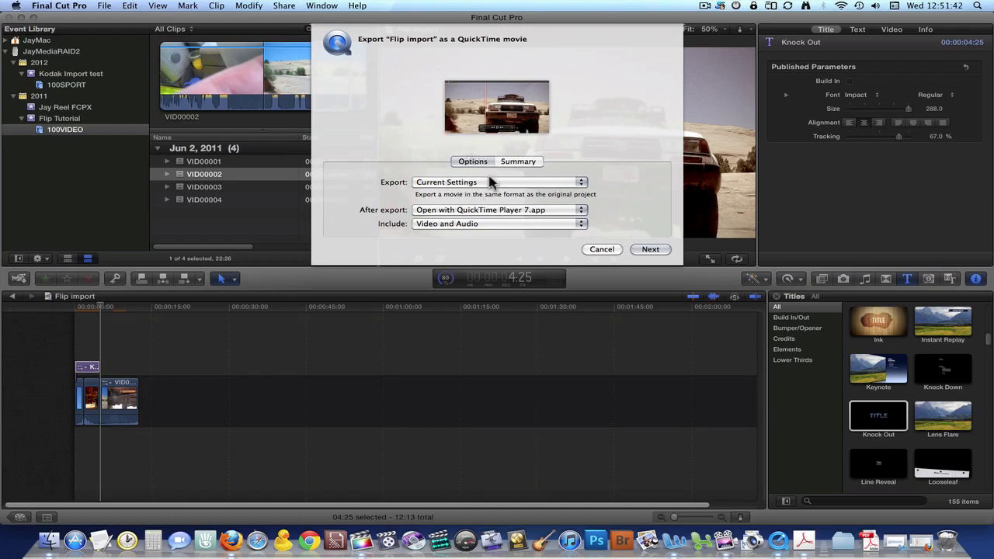
left_click(463, 185)
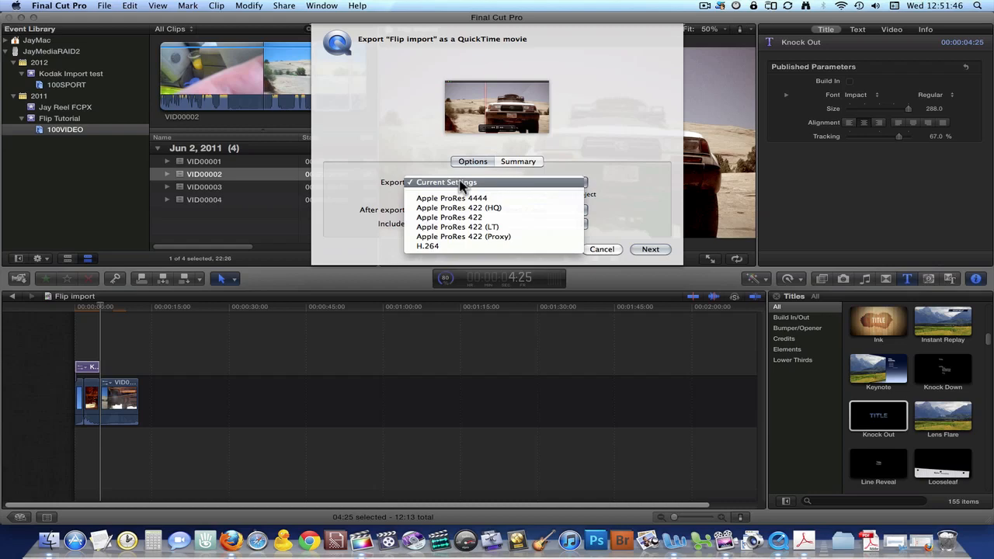
left_click(463, 185)
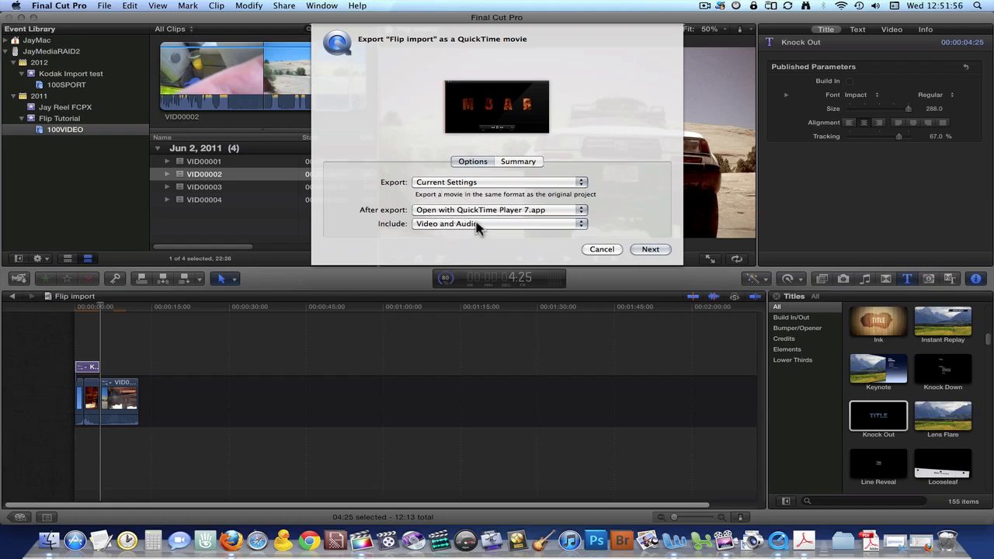
left_click(650, 249)
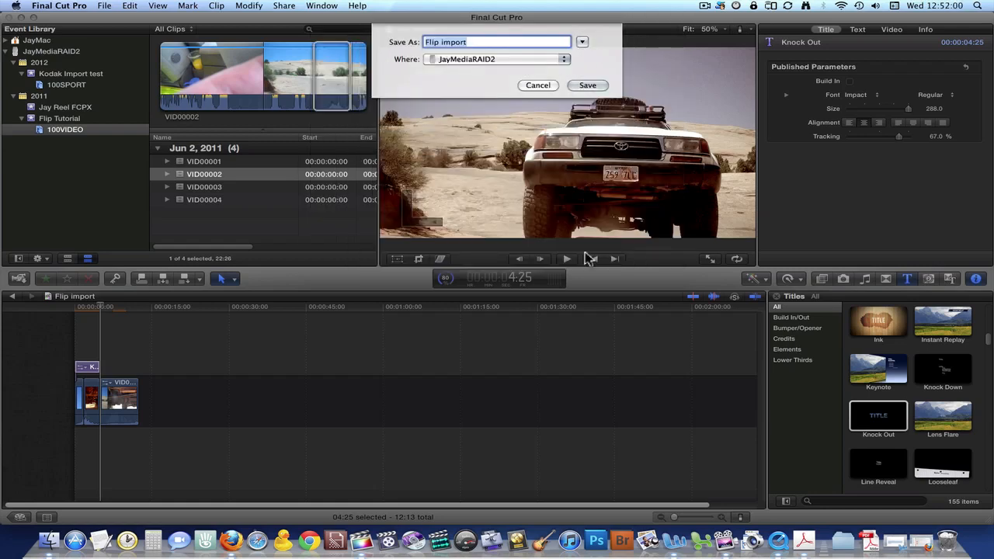
Name the exported movie Flip Tutorial and save it to JayMediaRAID2
left_click(458, 45)
left_click_drag(468, 44, 445, 44)
type("Tutorial")
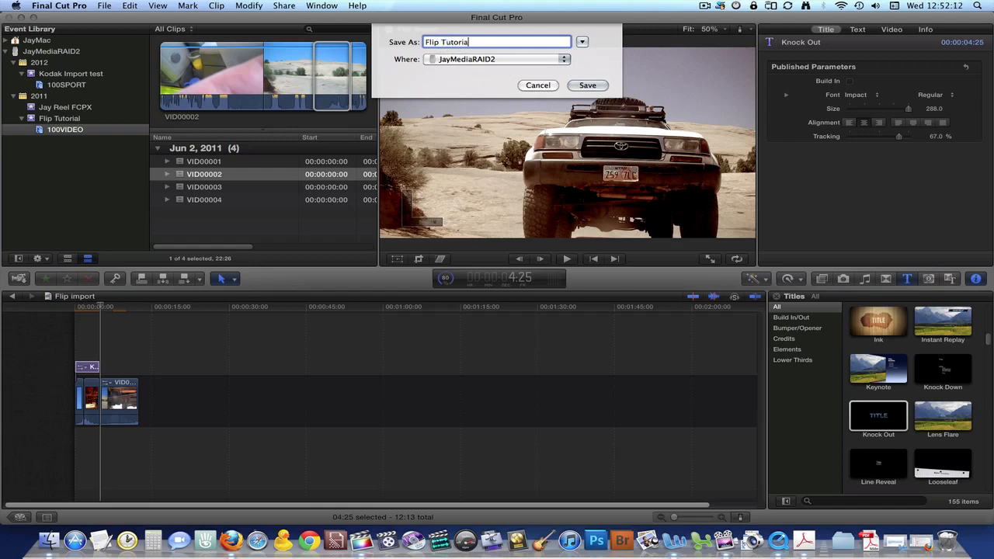
left_click(588, 85)
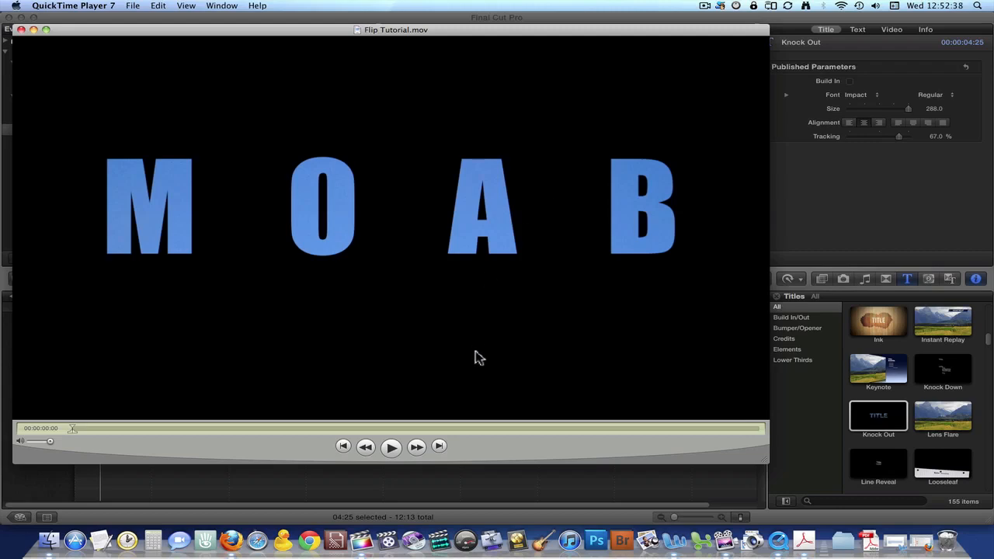
Play the exported Flip Tutorial.mov in QuickTime Player 7
left_click(391, 448)
left_click(391, 451)
left_click(391, 450)
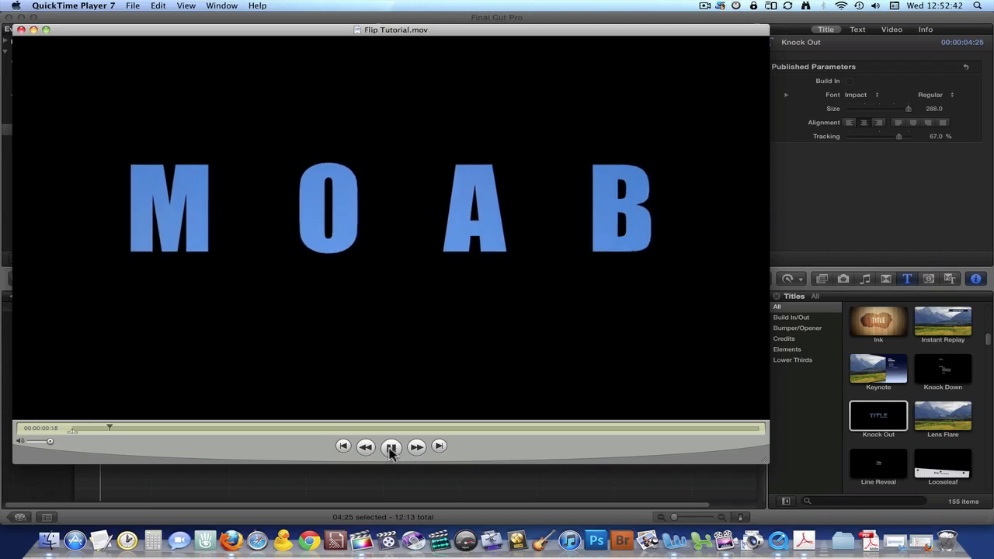